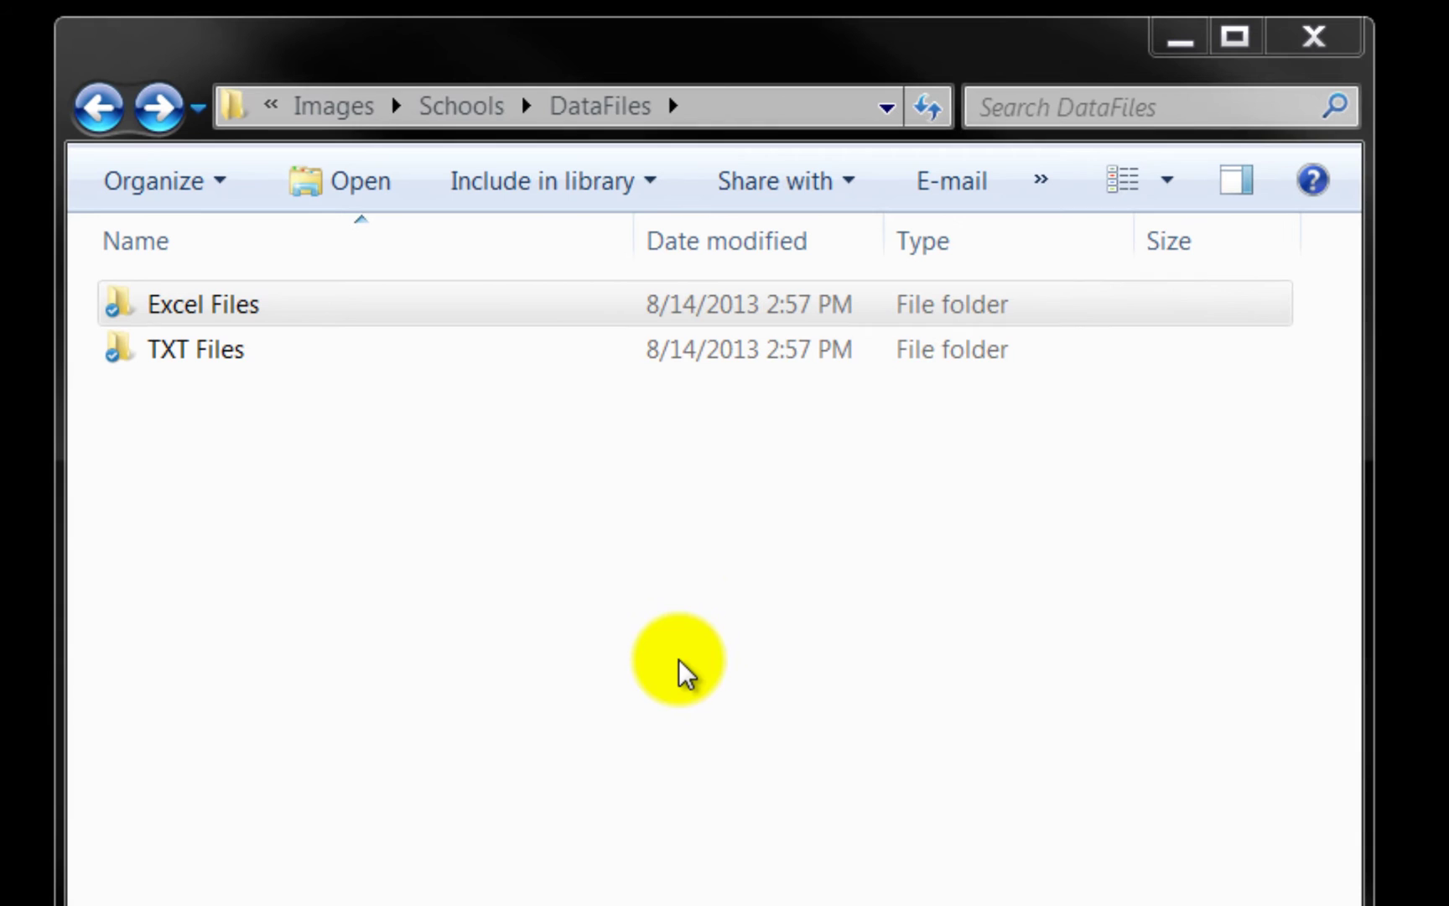
# Step: Open SampleDataFile.xls from the Excel Files folder in Excel
pyautogui.doubleClick(199, 307)
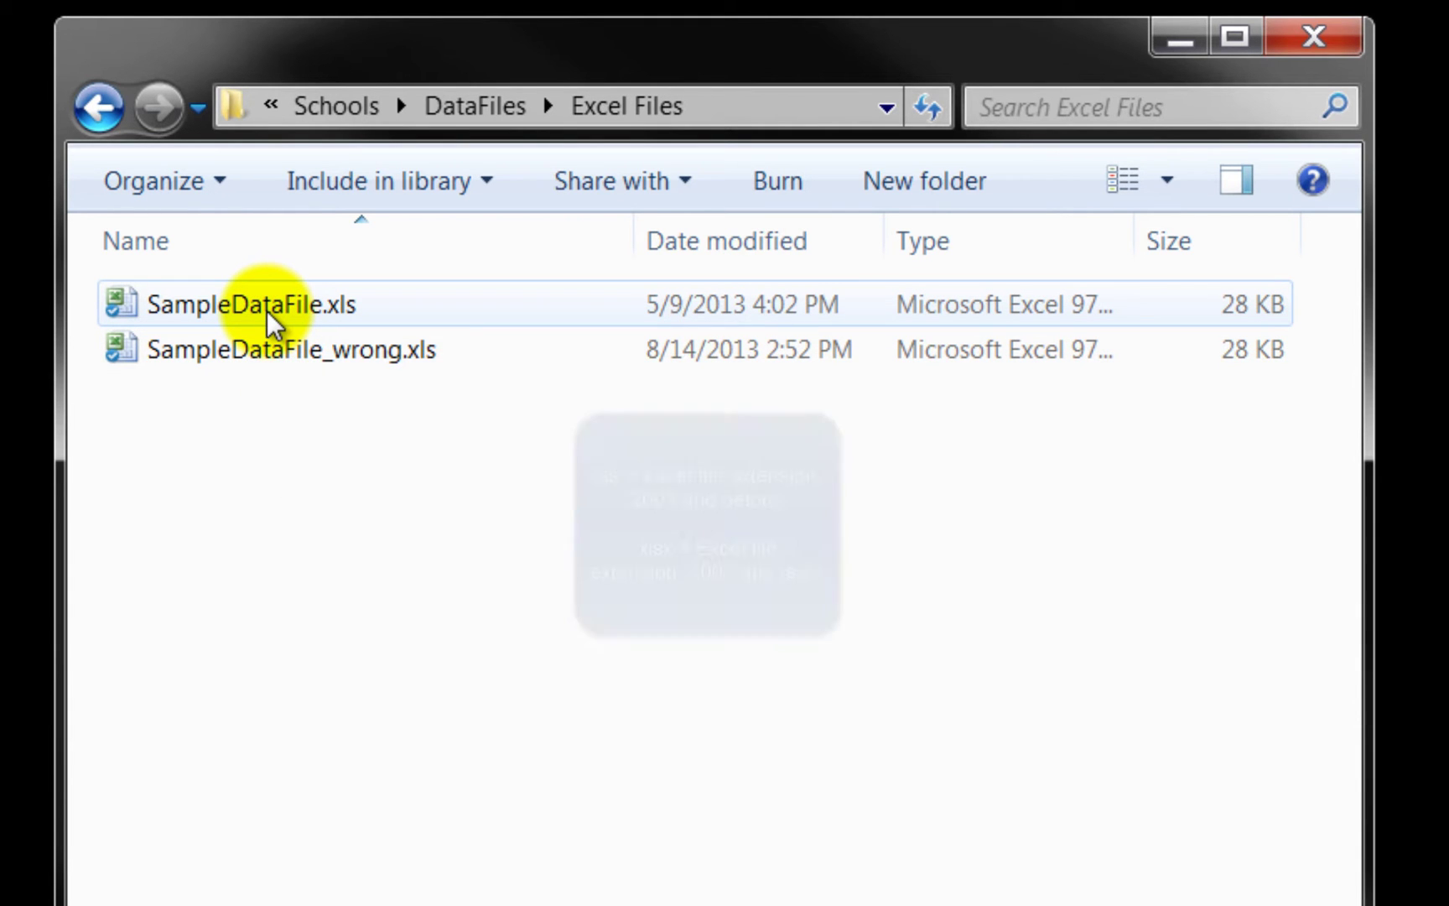
pyautogui.moveTo(251, 305)
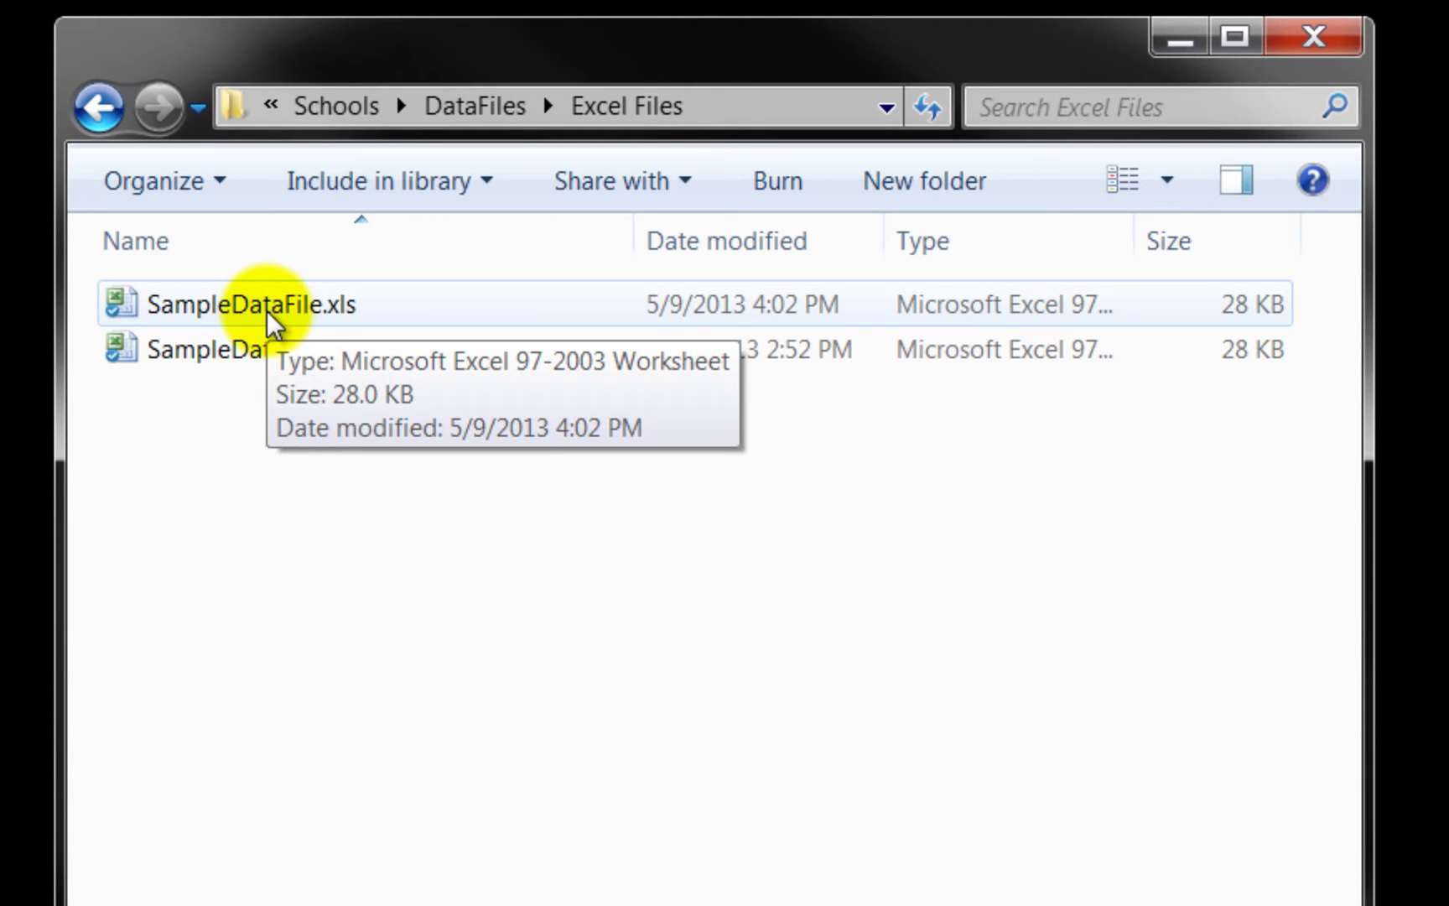
pyautogui.doubleClick(267, 311)
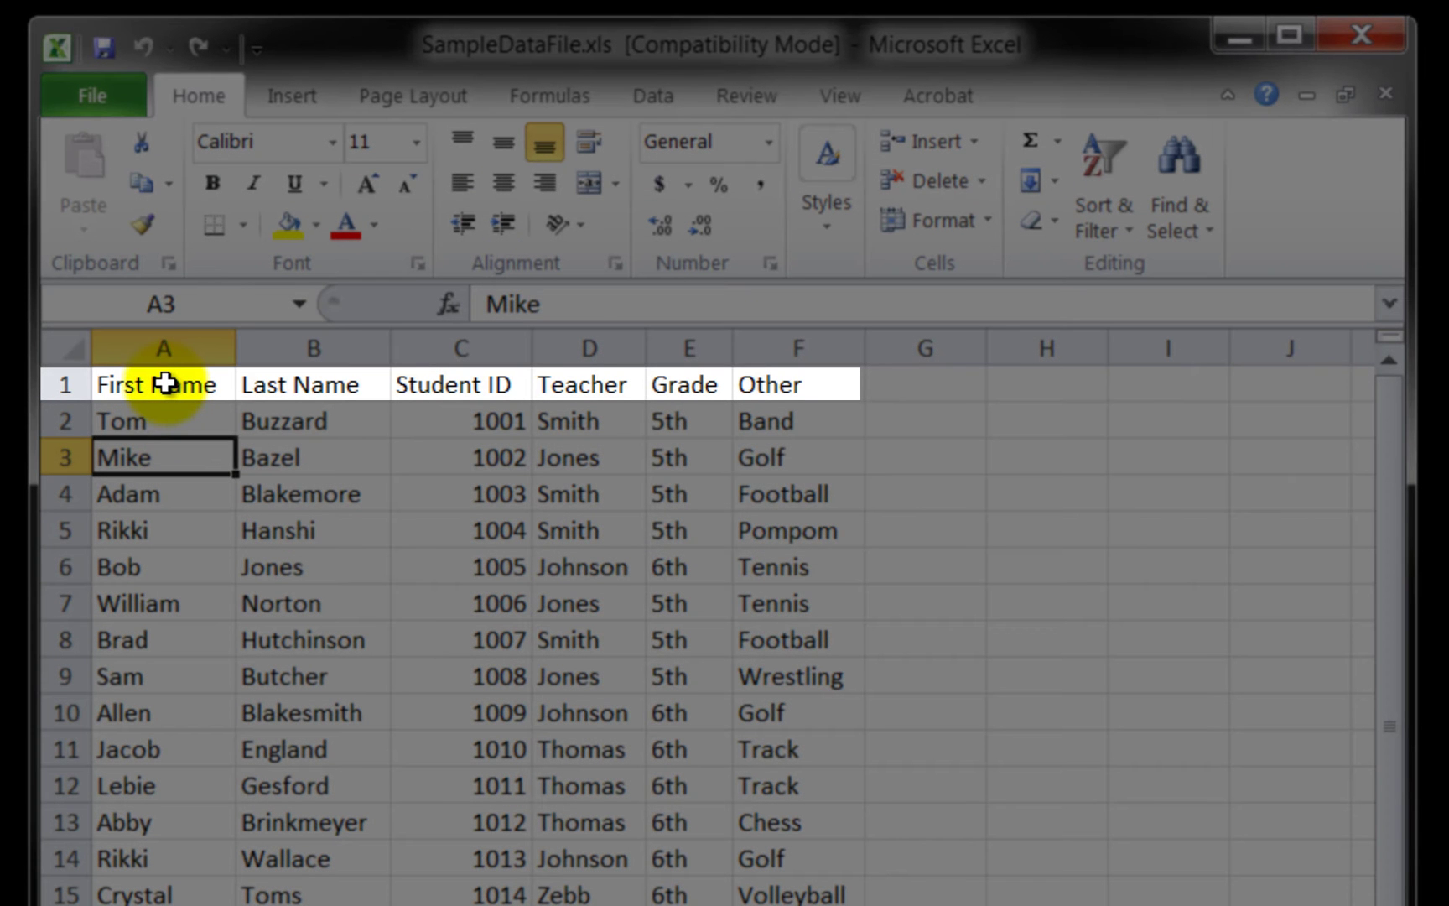
pyautogui.click(166, 383)
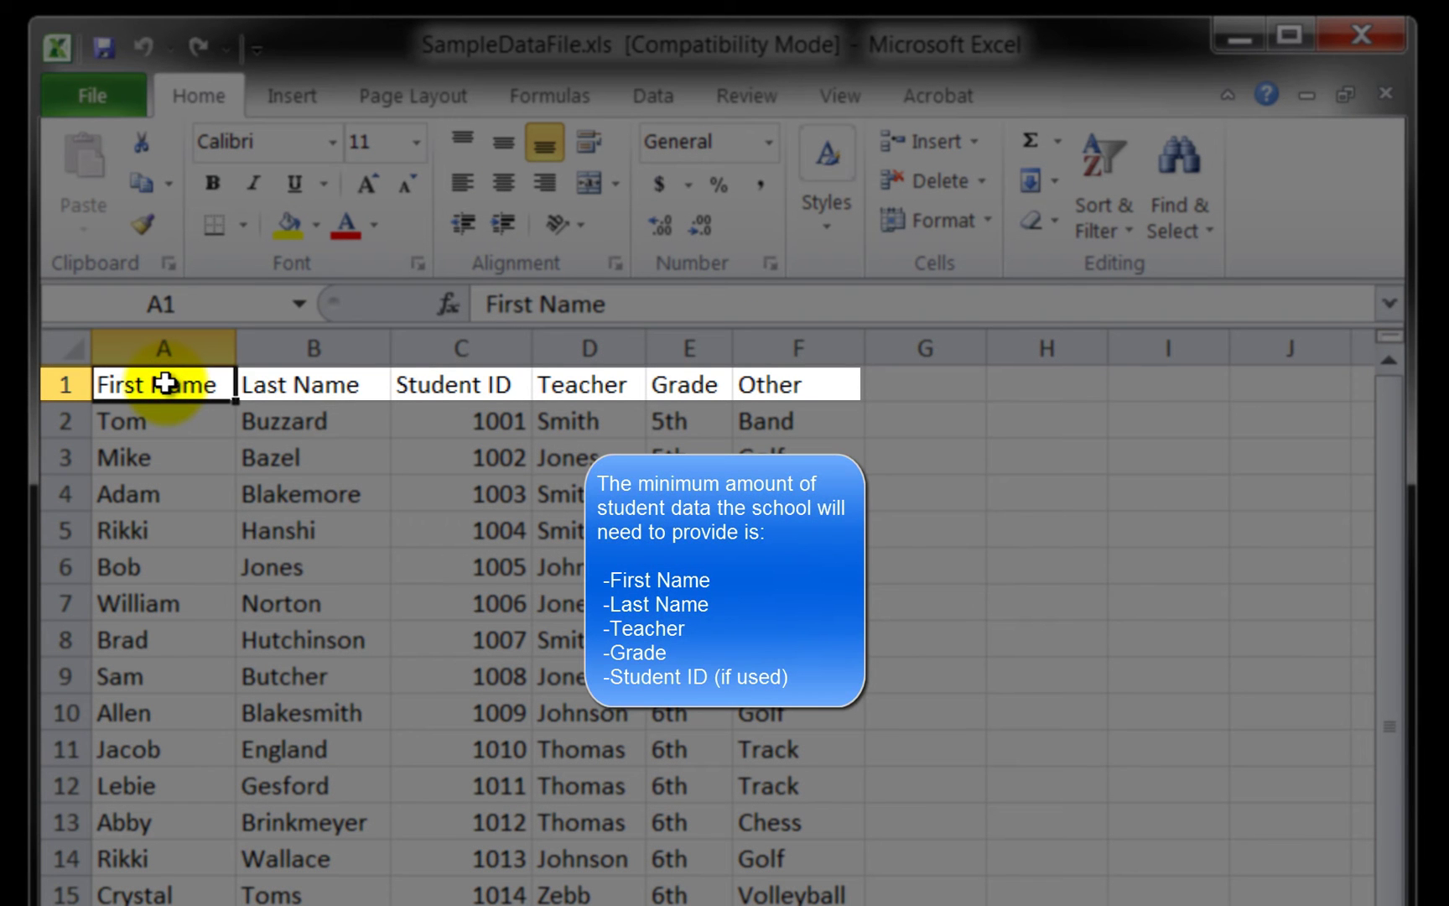
pyautogui.press('Right')
pyautogui.press('Right')
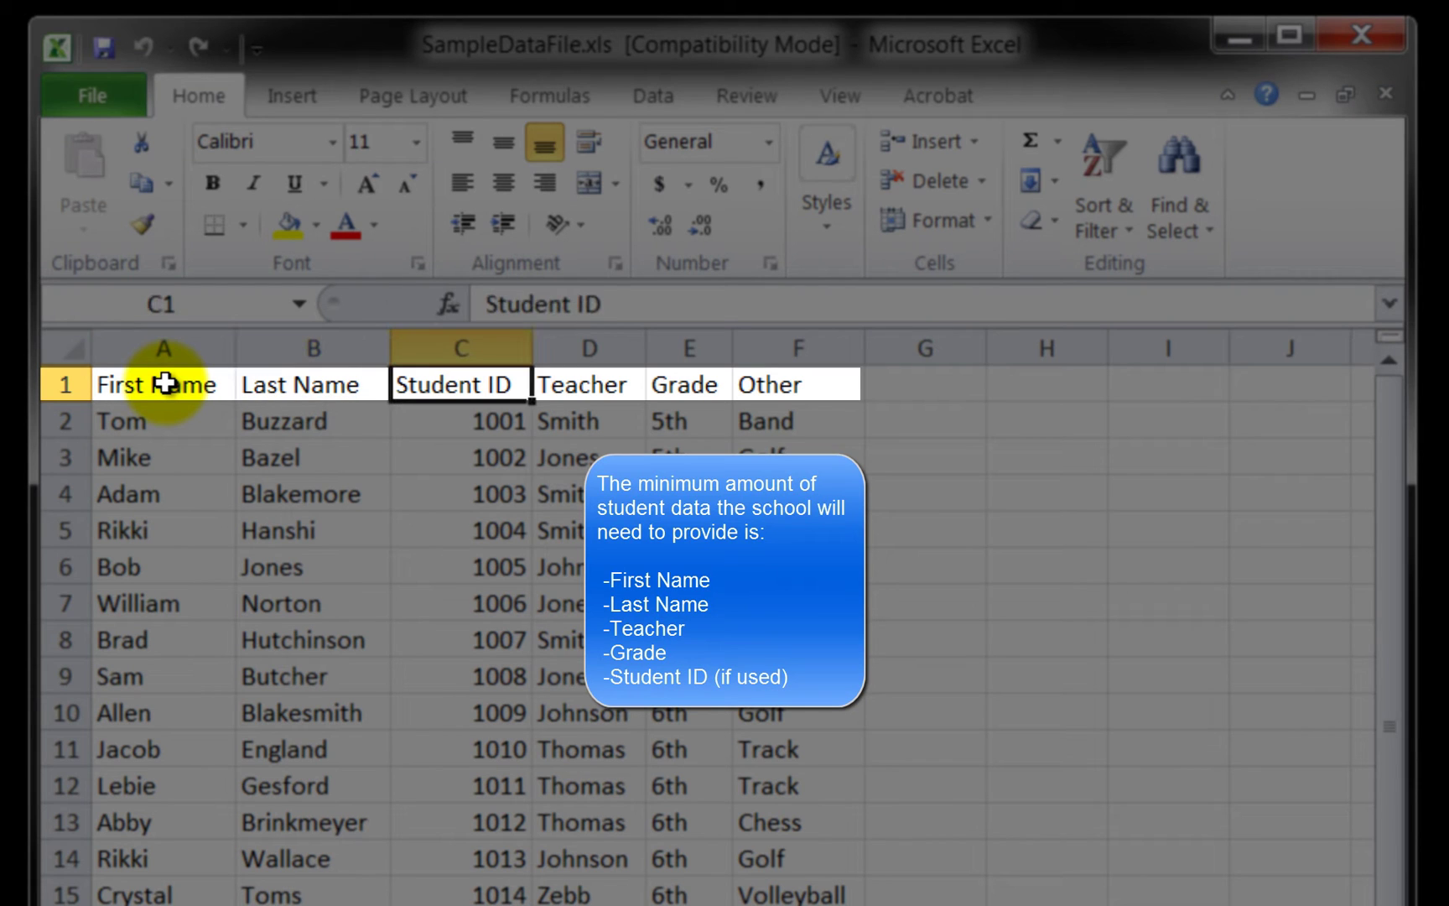
pyautogui.press('Right')
pyautogui.press('Right')
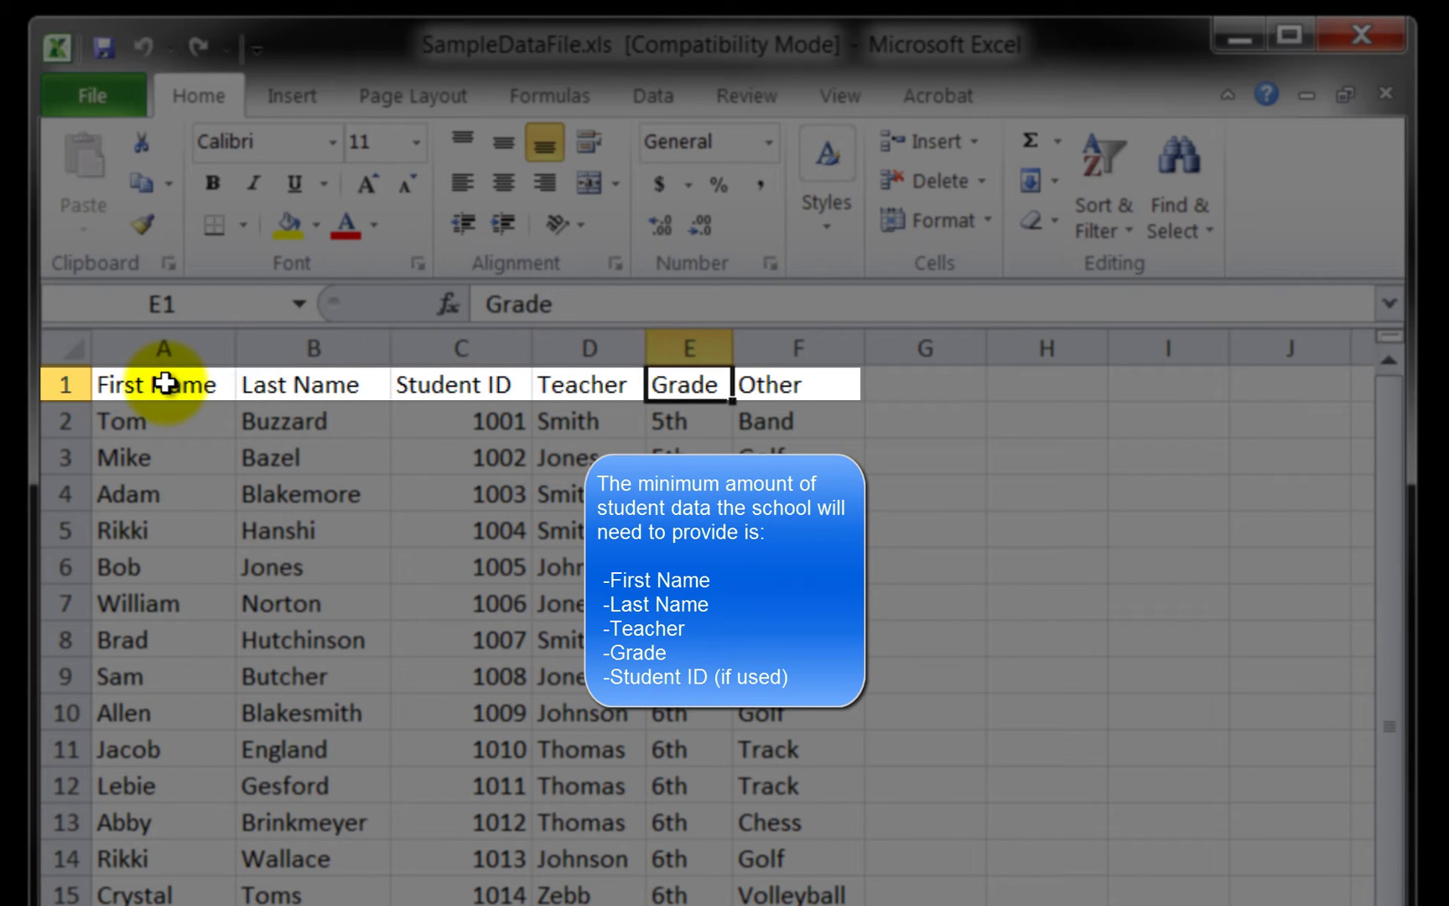
pyautogui.press('Right')
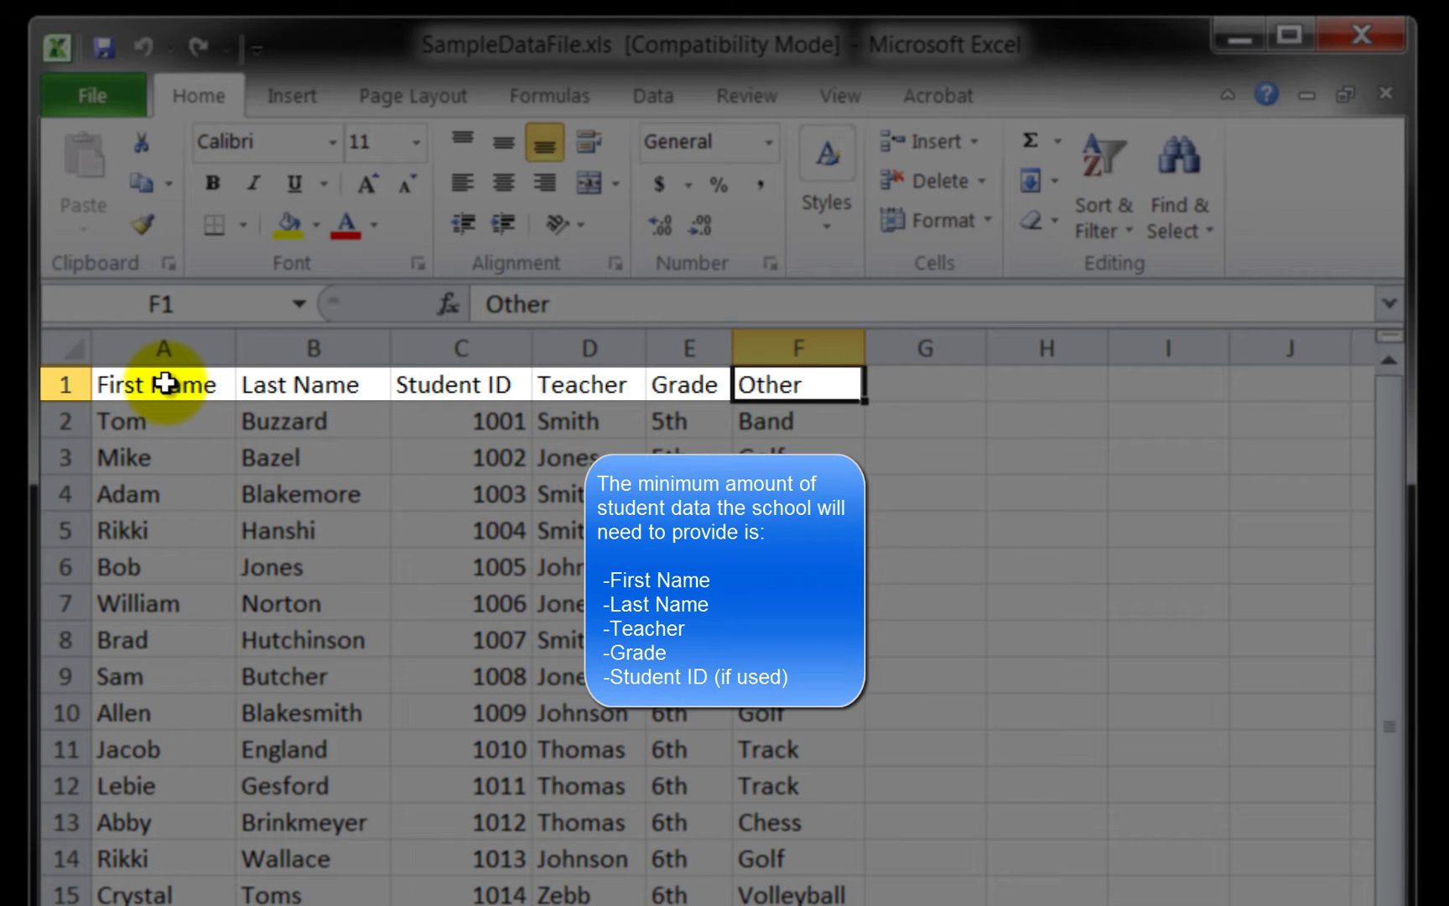
pyautogui.press('Left')
pyautogui.press('Left')
pyautogui.press('Left')
pyautogui.press('Left')
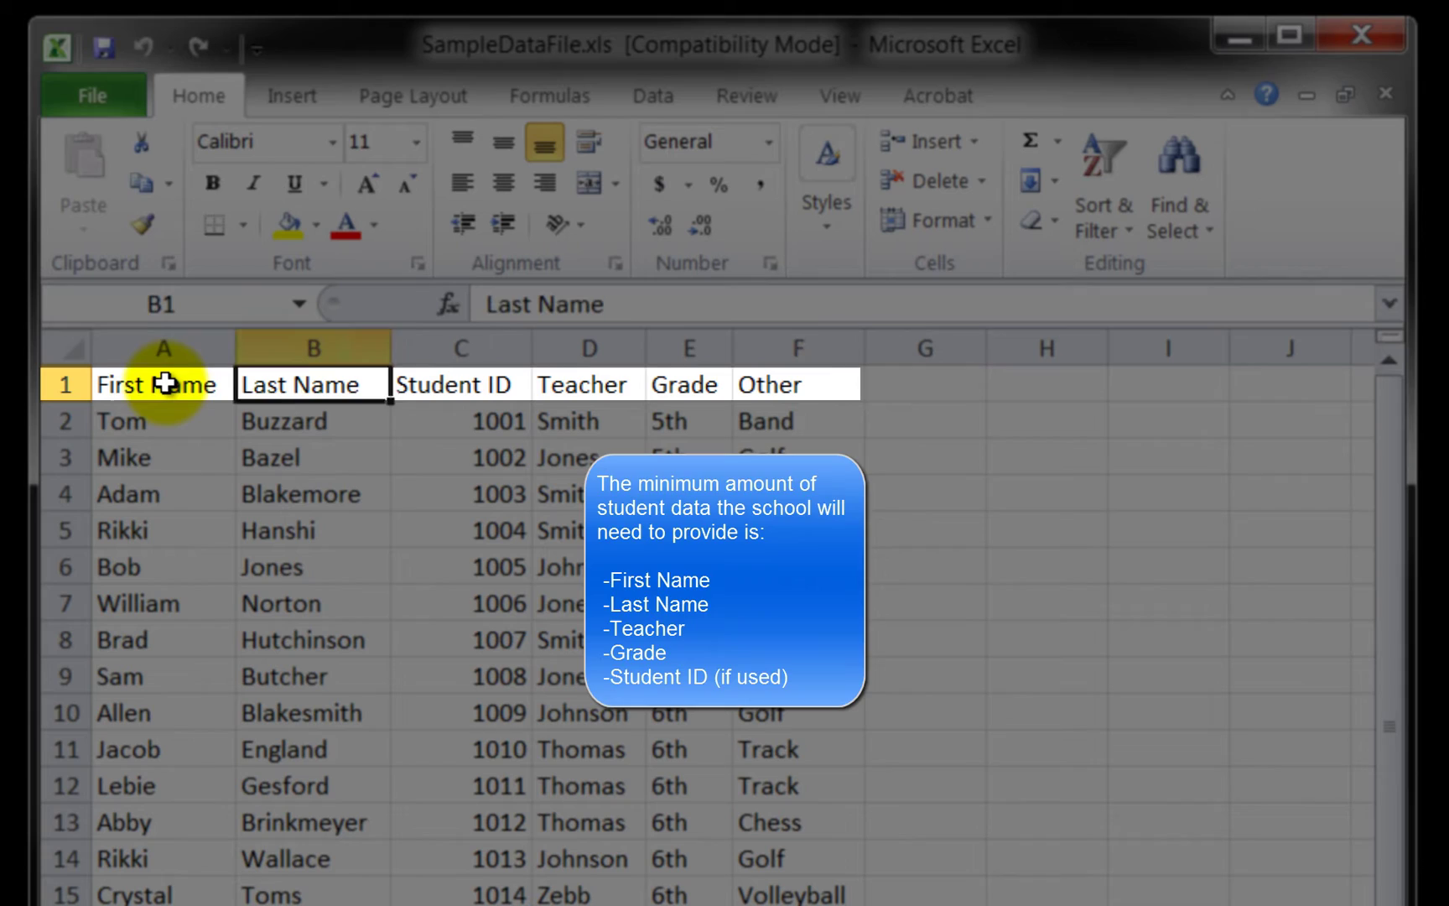
pyautogui.press('Left')
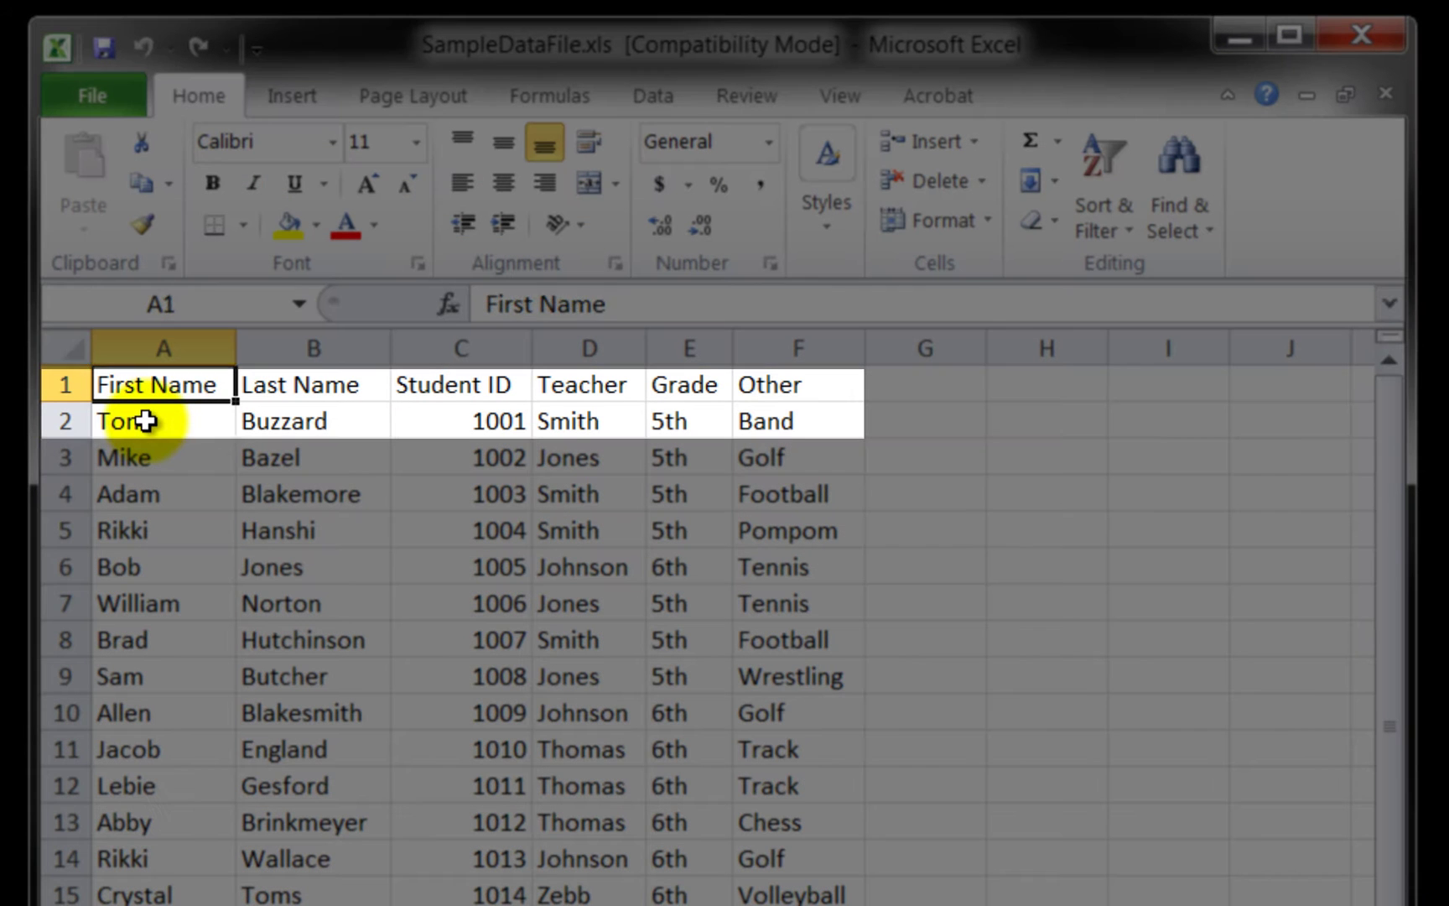
pyautogui.click(146, 420)
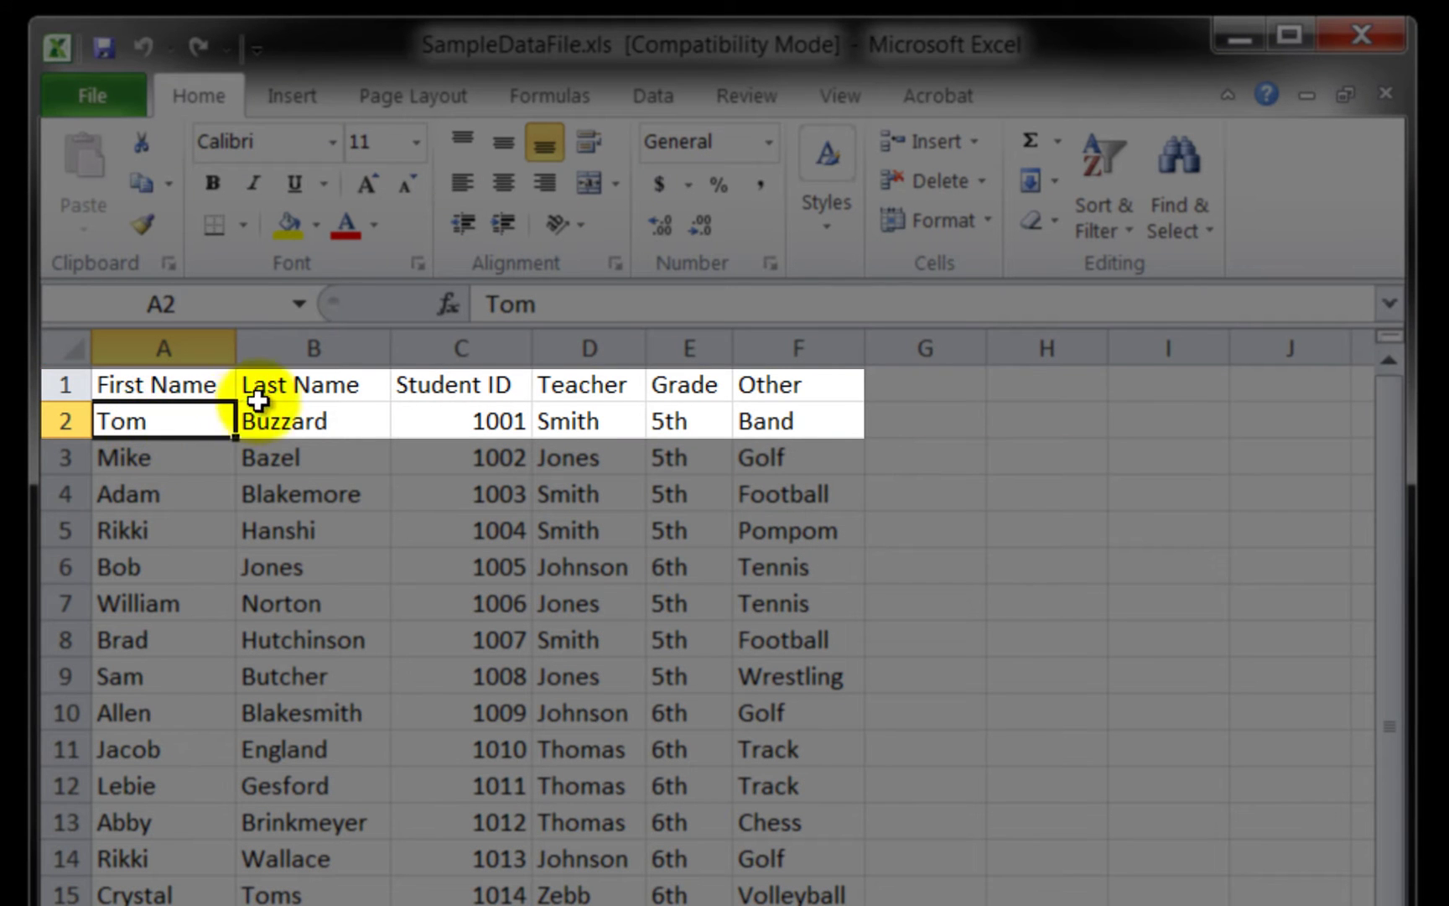
pyautogui.click(285, 419)
pyautogui.click(451, 422)
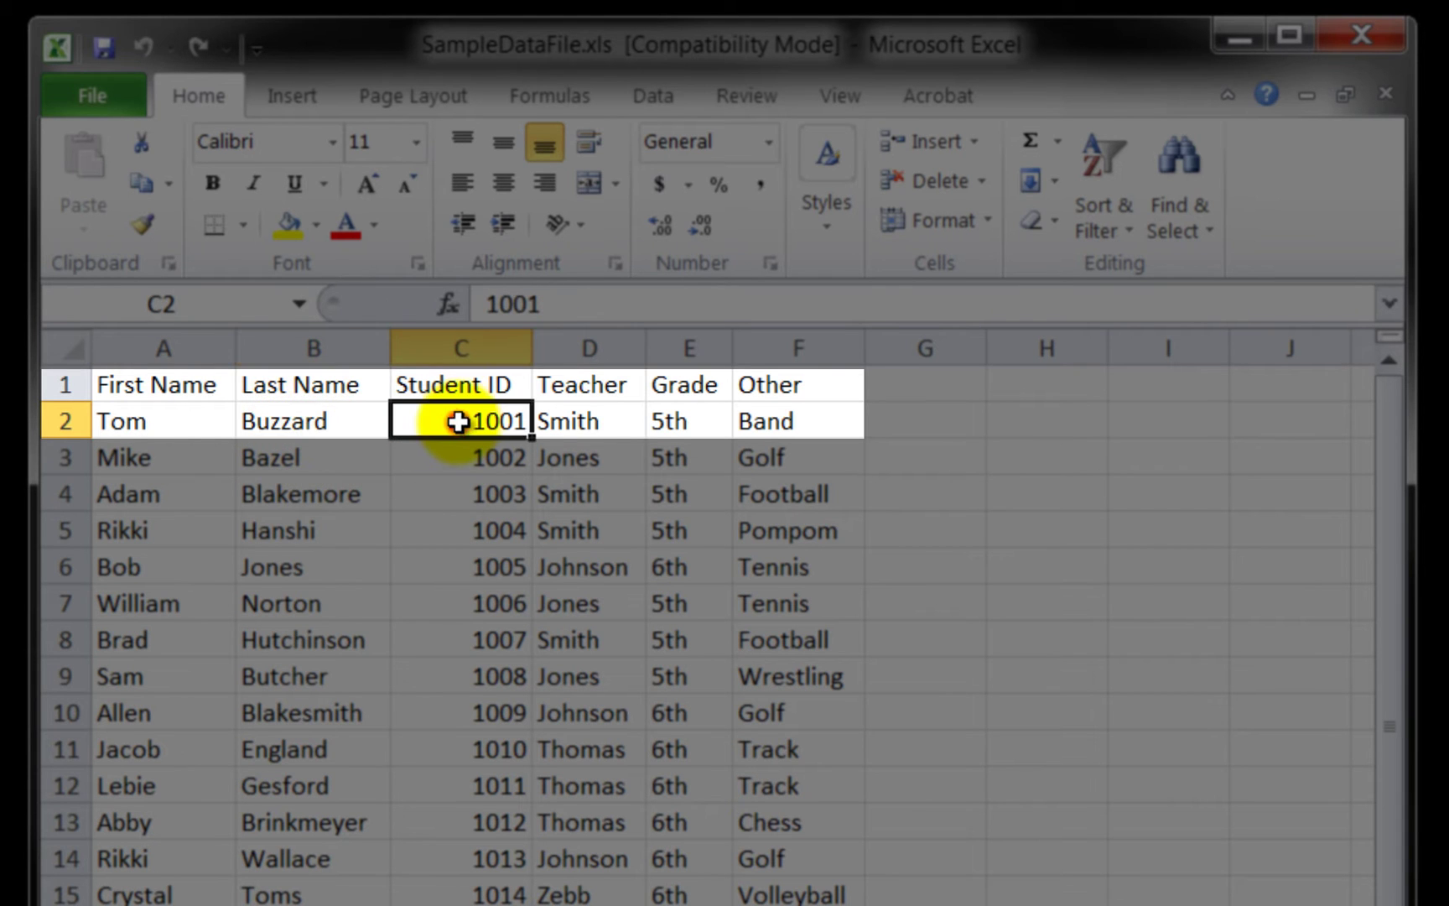
pyautogui.click(564, 413)
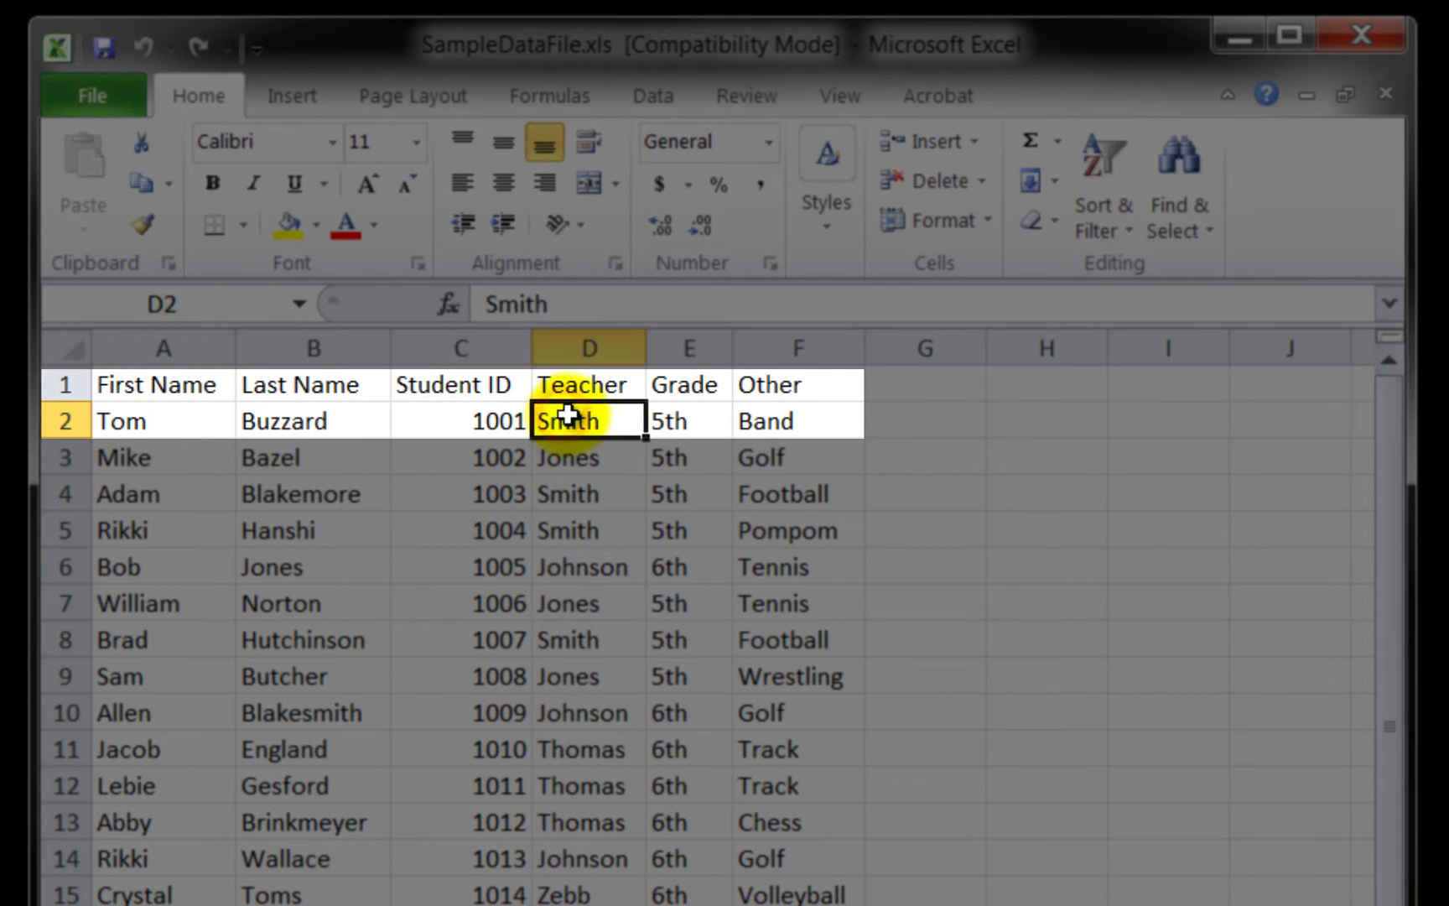
pyautogui.click(667, 417)
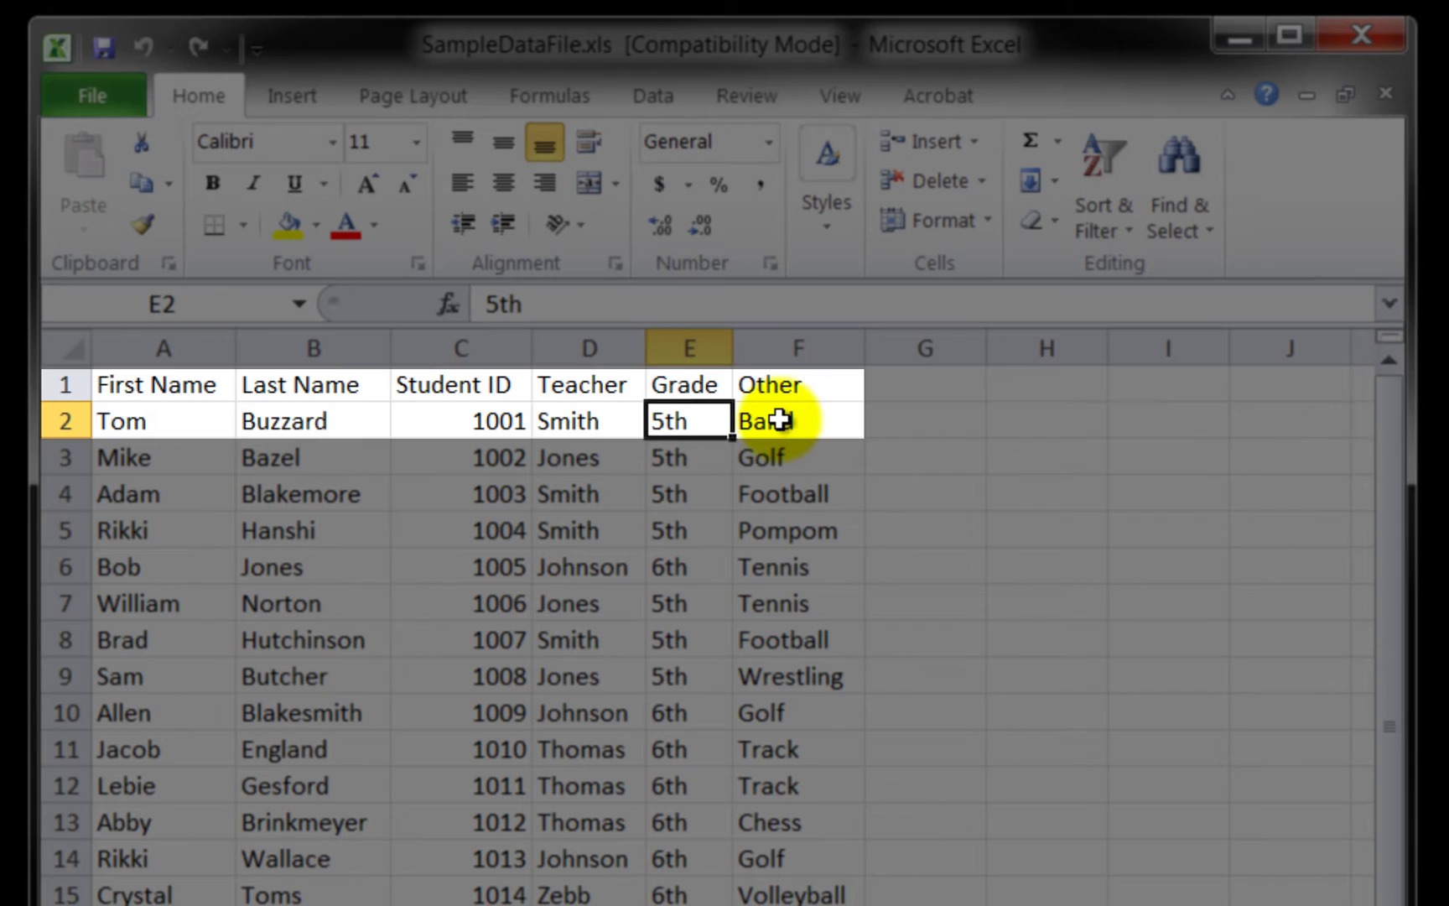
pyautogui.click(780, 420)
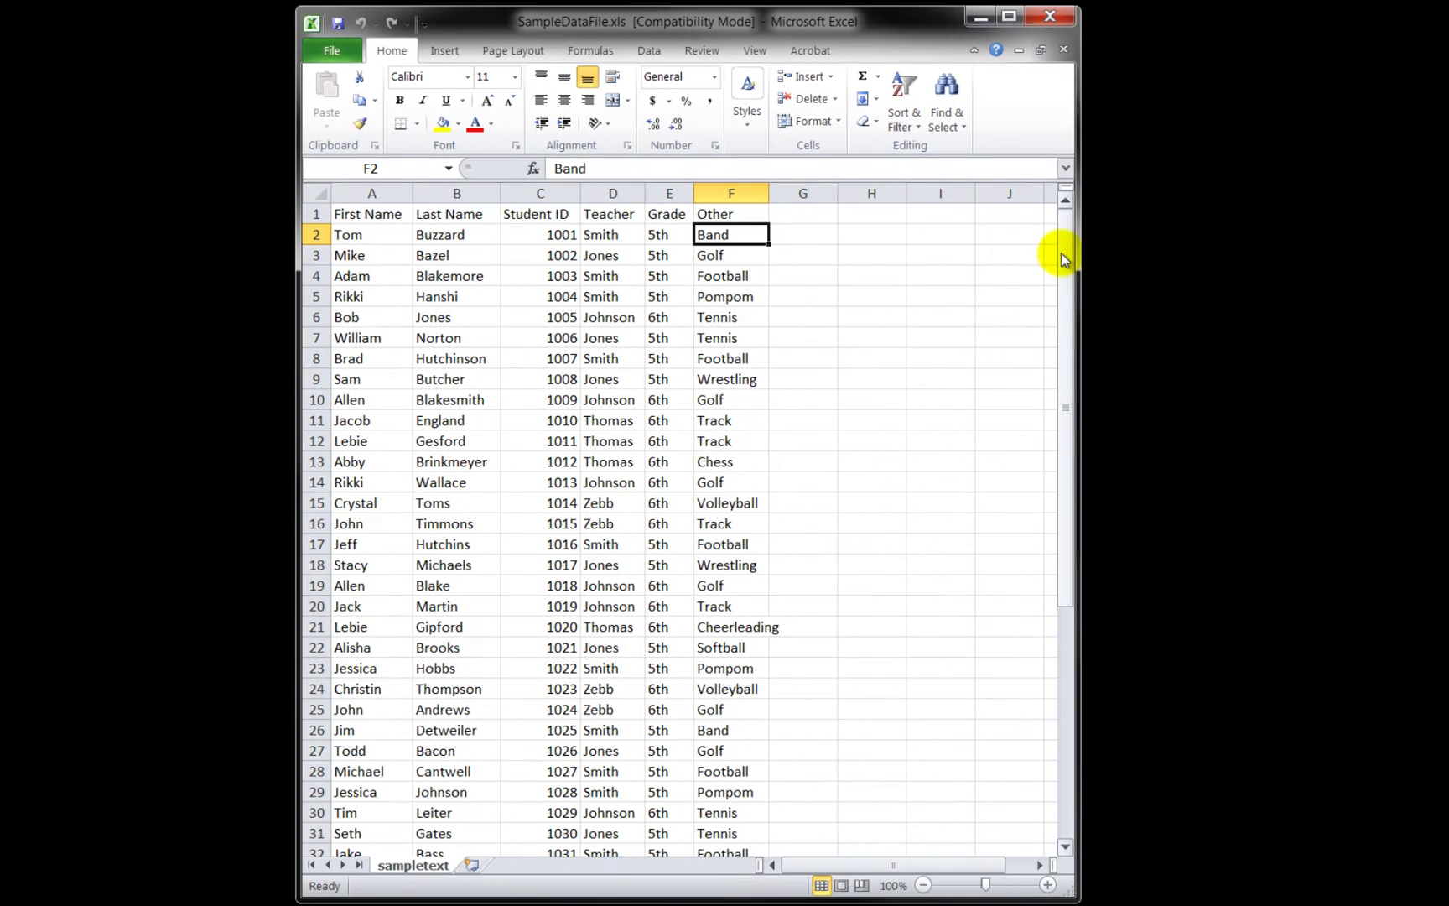
# Step: Scroll through the remaining student rows, then bring the Excel Files folder back
pyautogui.moveTo(1064, 253); pyautogui.dragTo(1075, 346)
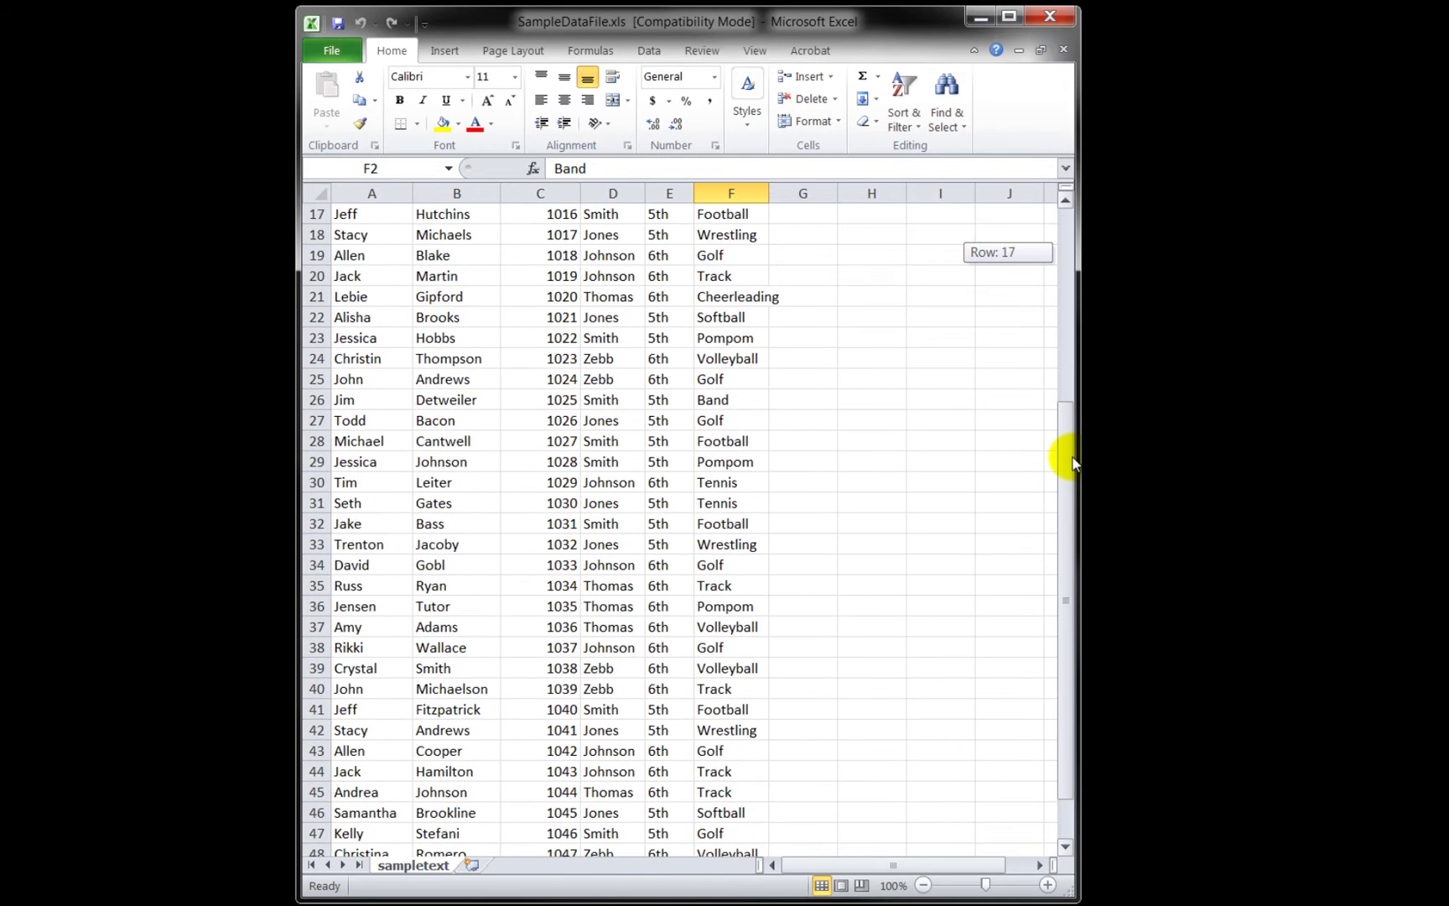
pyautogui.moveTo(1075, 346)
pyautogui.mouseDown()
pyautogui.moveTo(1069, 492)
pyautogui.moveTo(1064, 234)
pyautogui.mouseUp()
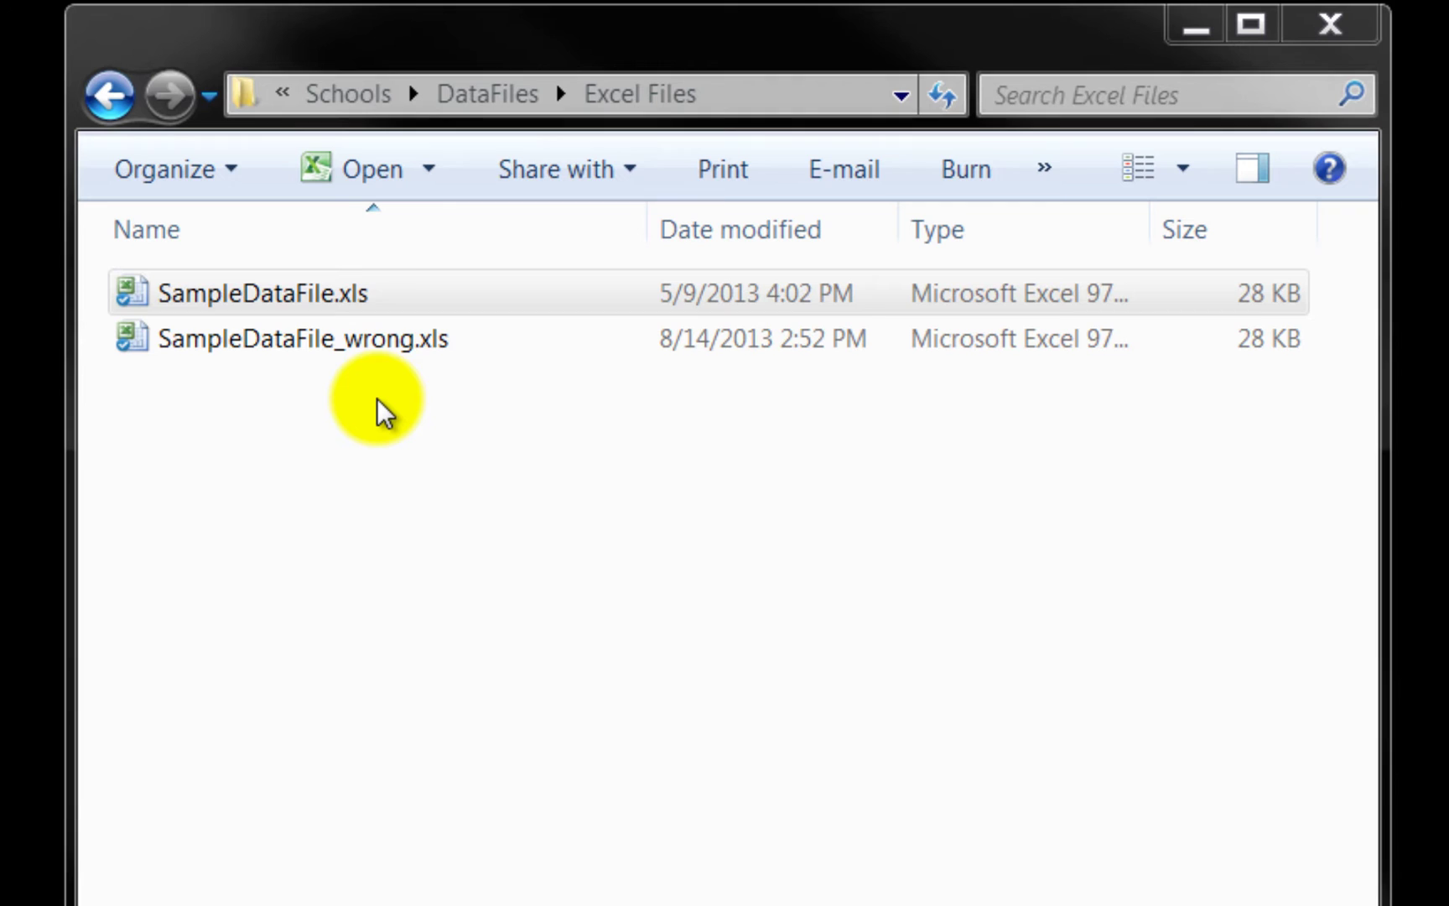
# Step: Open SampleDataFile_wrong.xls from the Excel Files folder in Excel
pyautogui.doubleClick(378, 354)
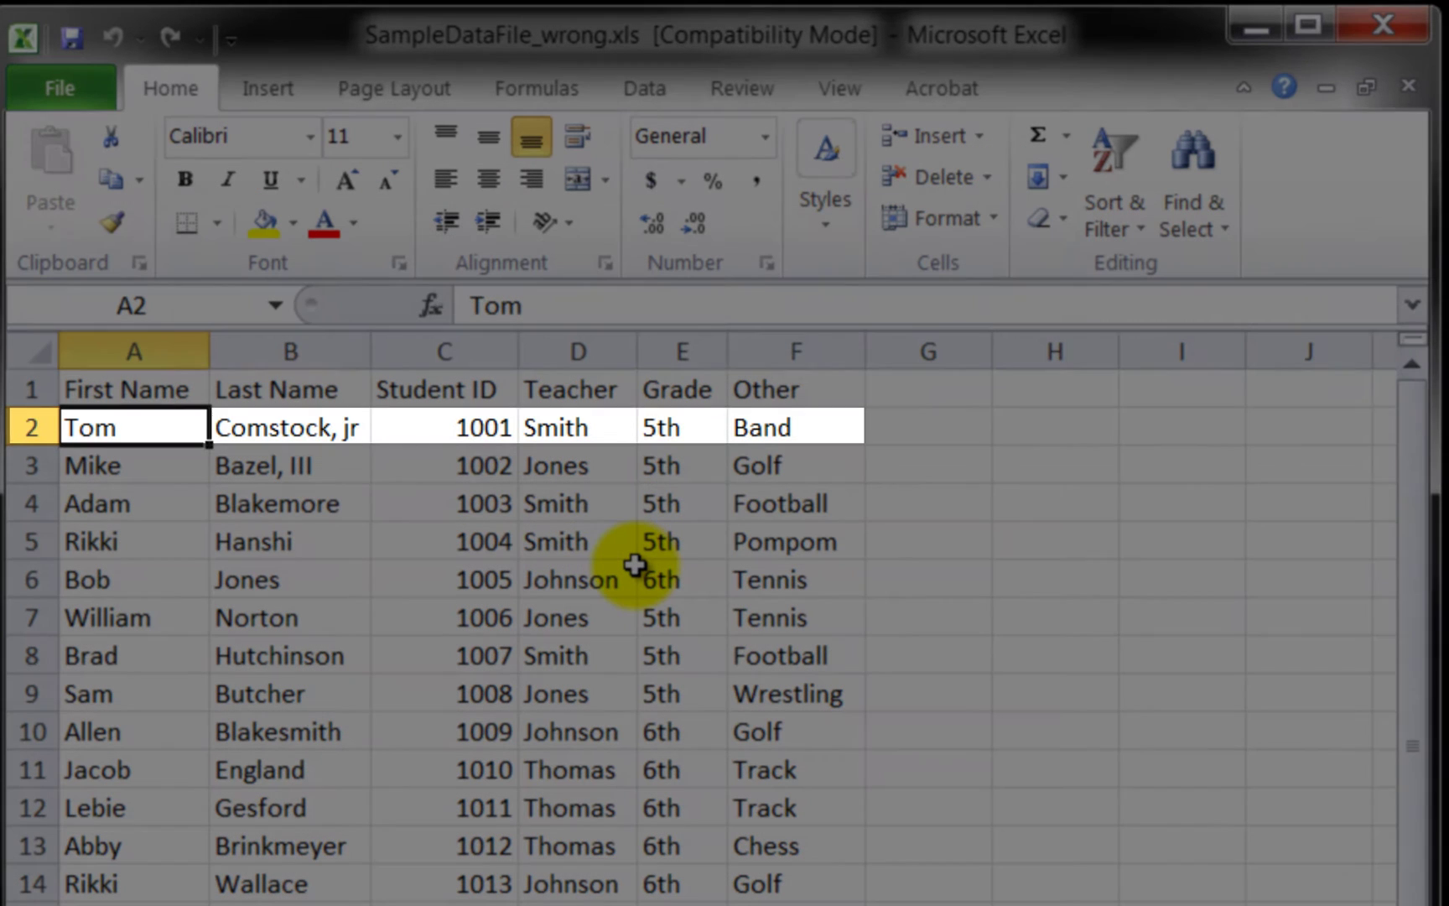
pyautogui.press('Right')
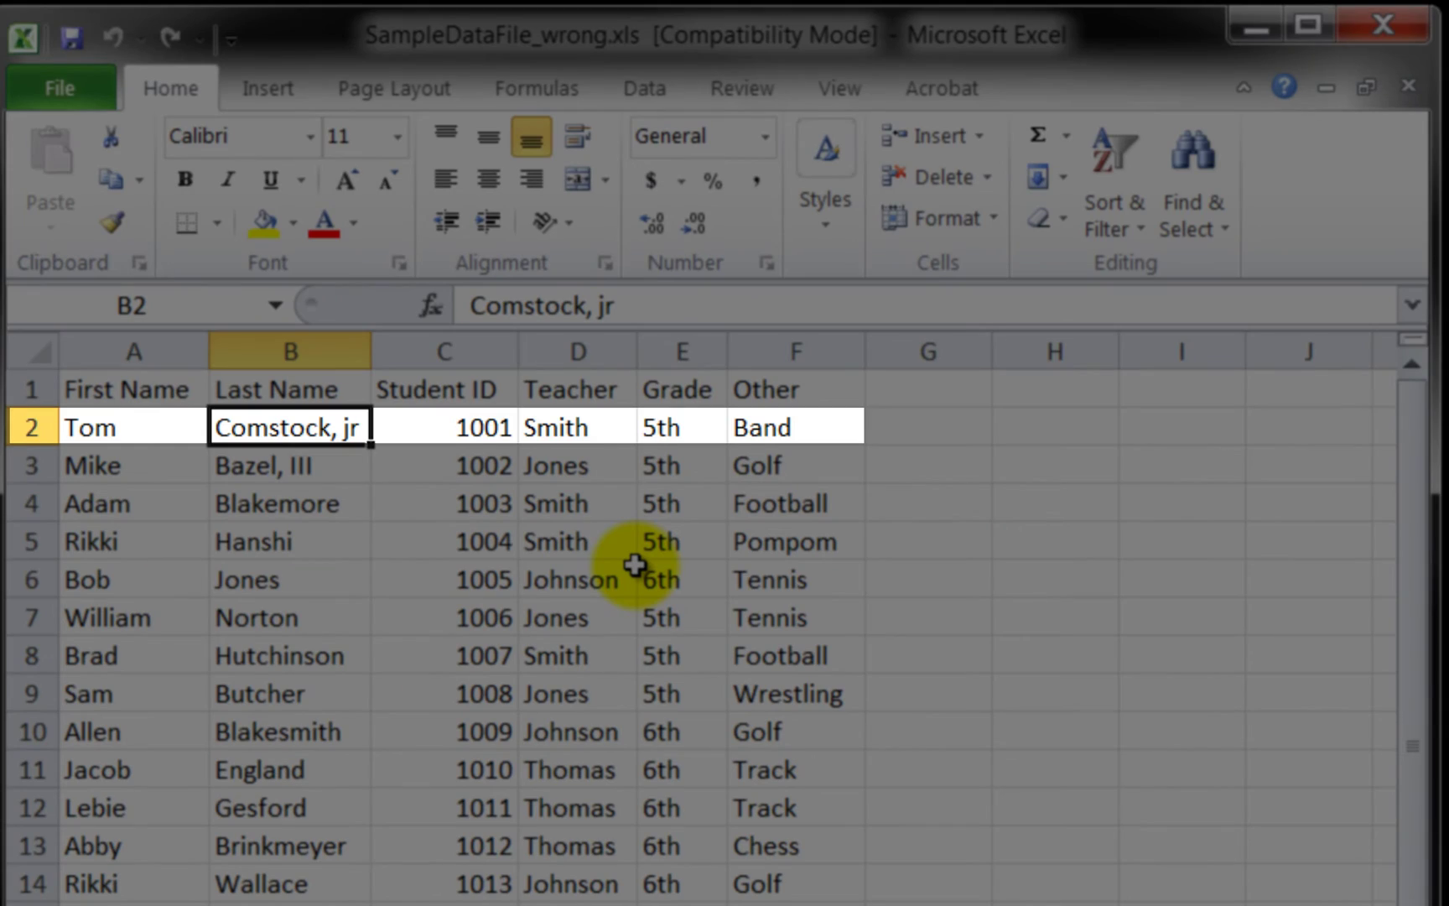
pyautogui.press('Down')
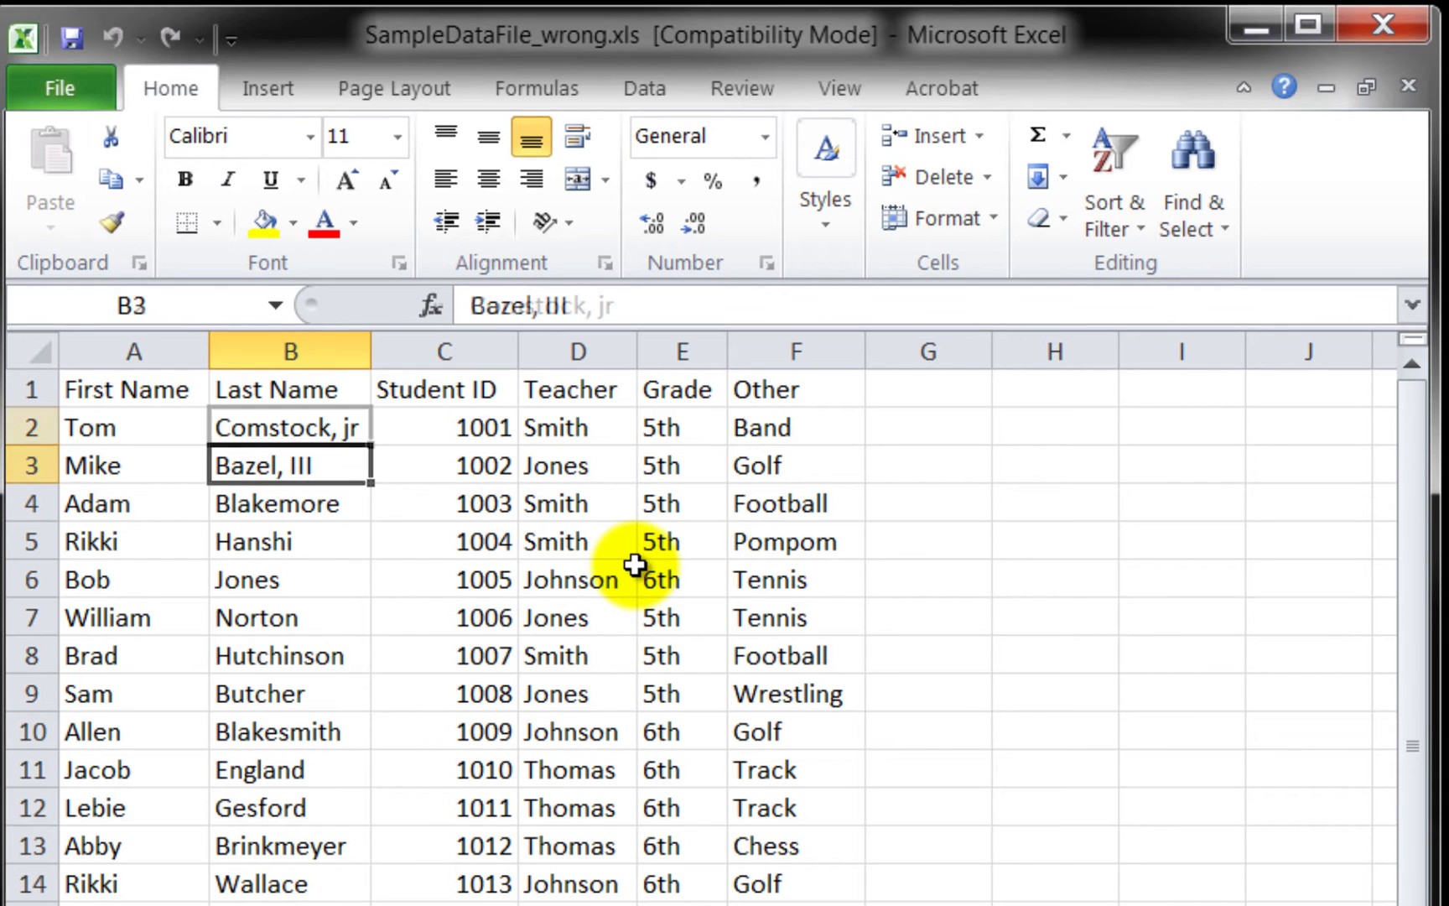
pyautogui.press('Up')
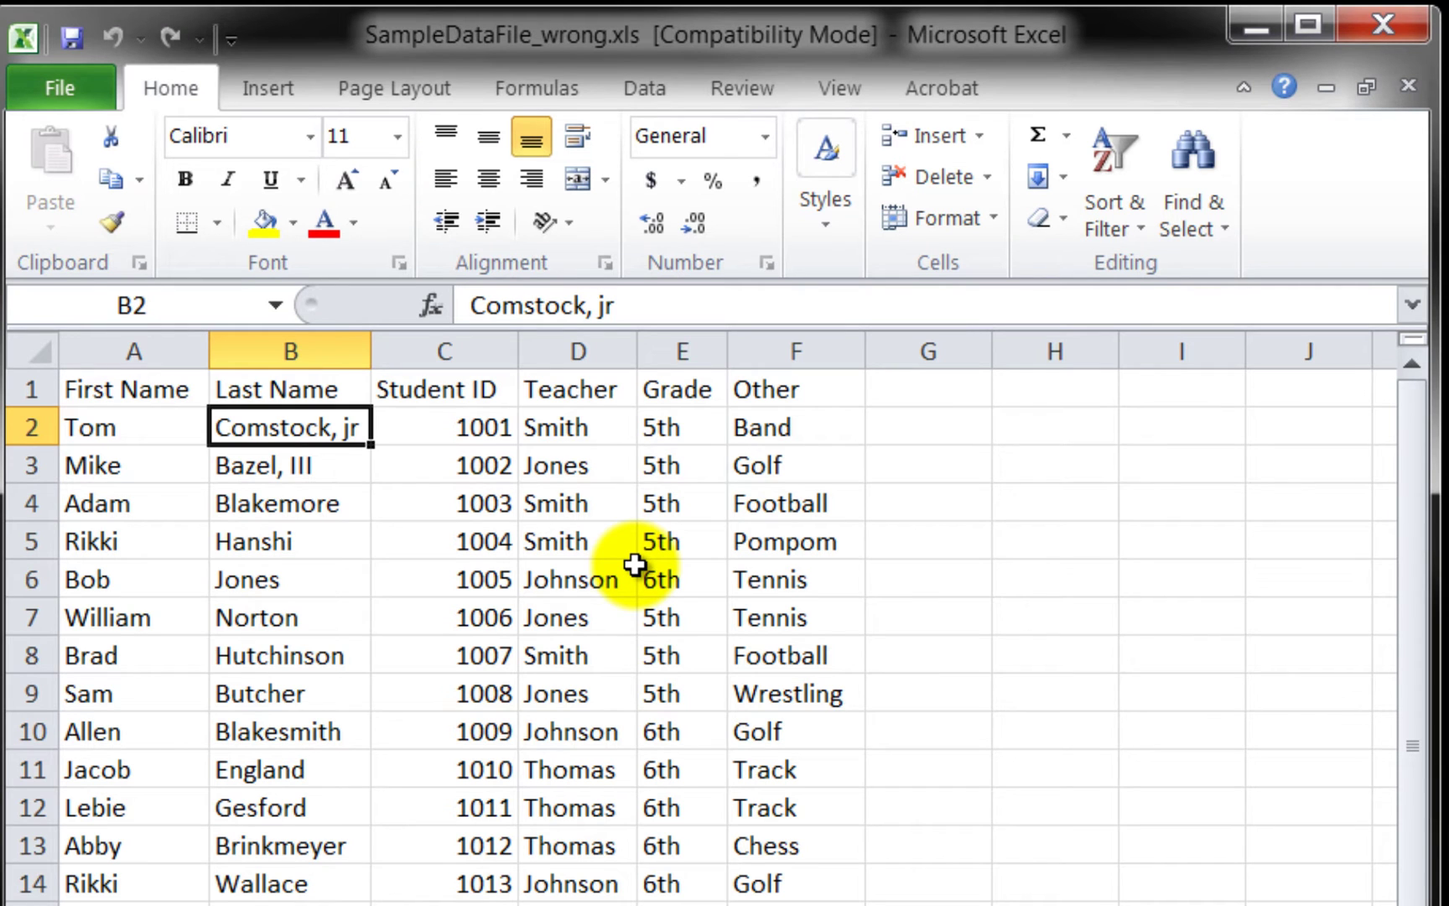
pyautogui.click(592, 305)
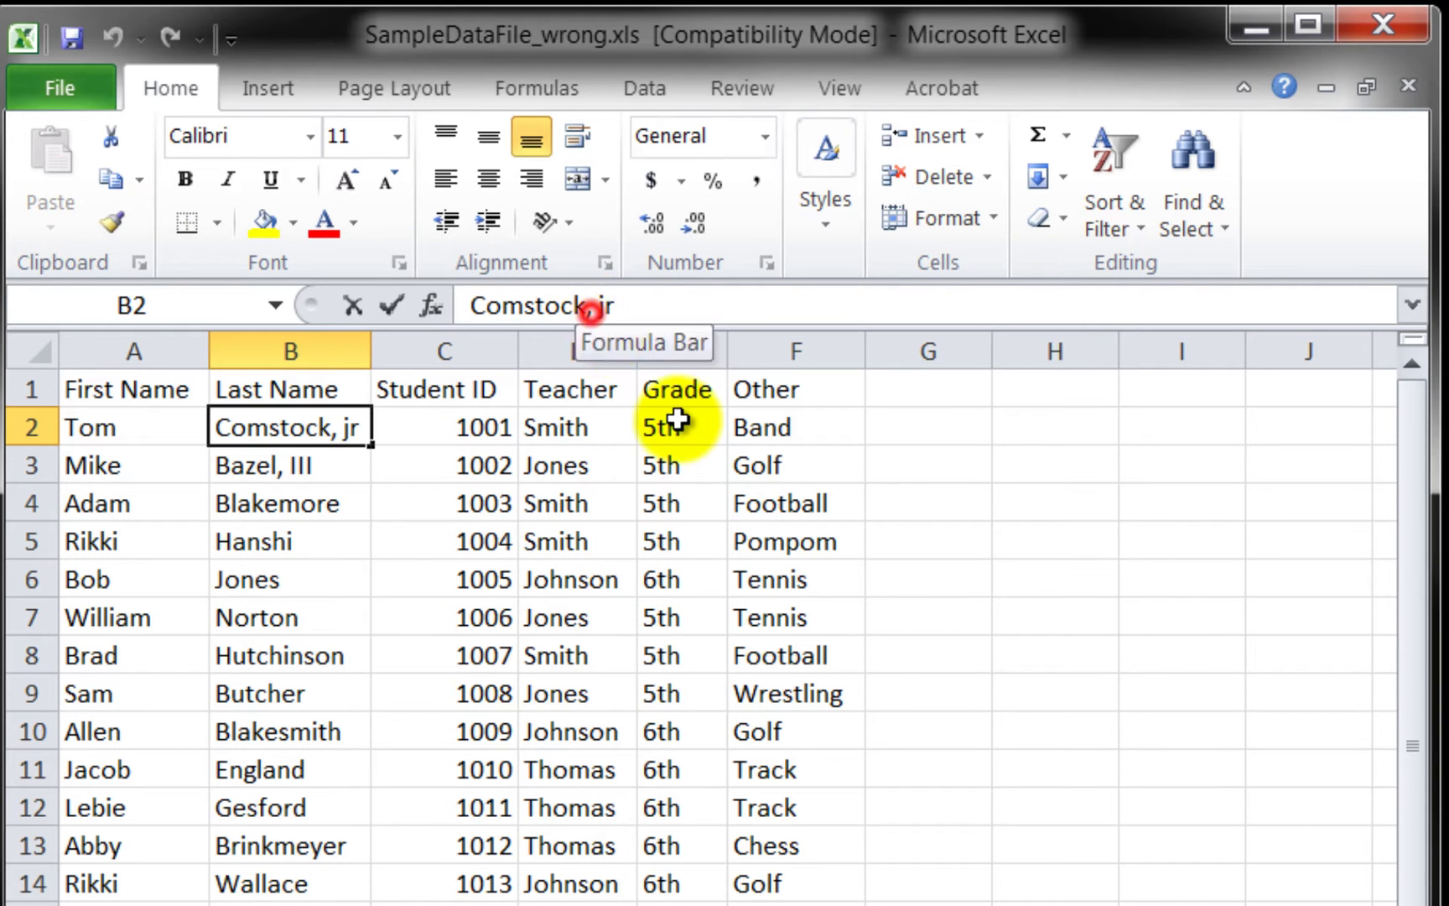
pyautogui.press('BackSpace')
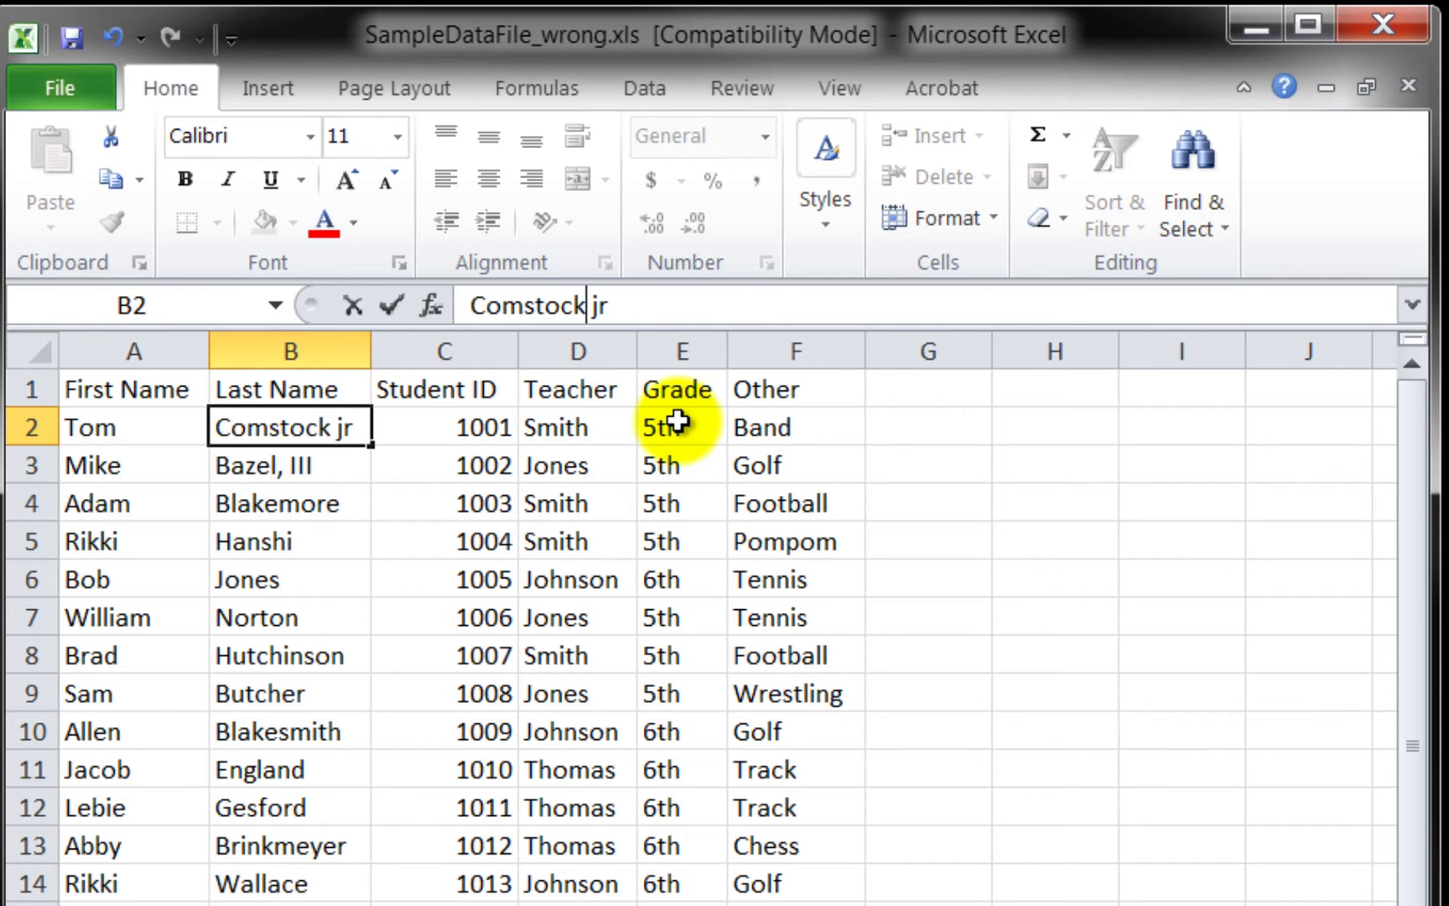
pyautogui.press('Escape')
pyautogui.press('Down')
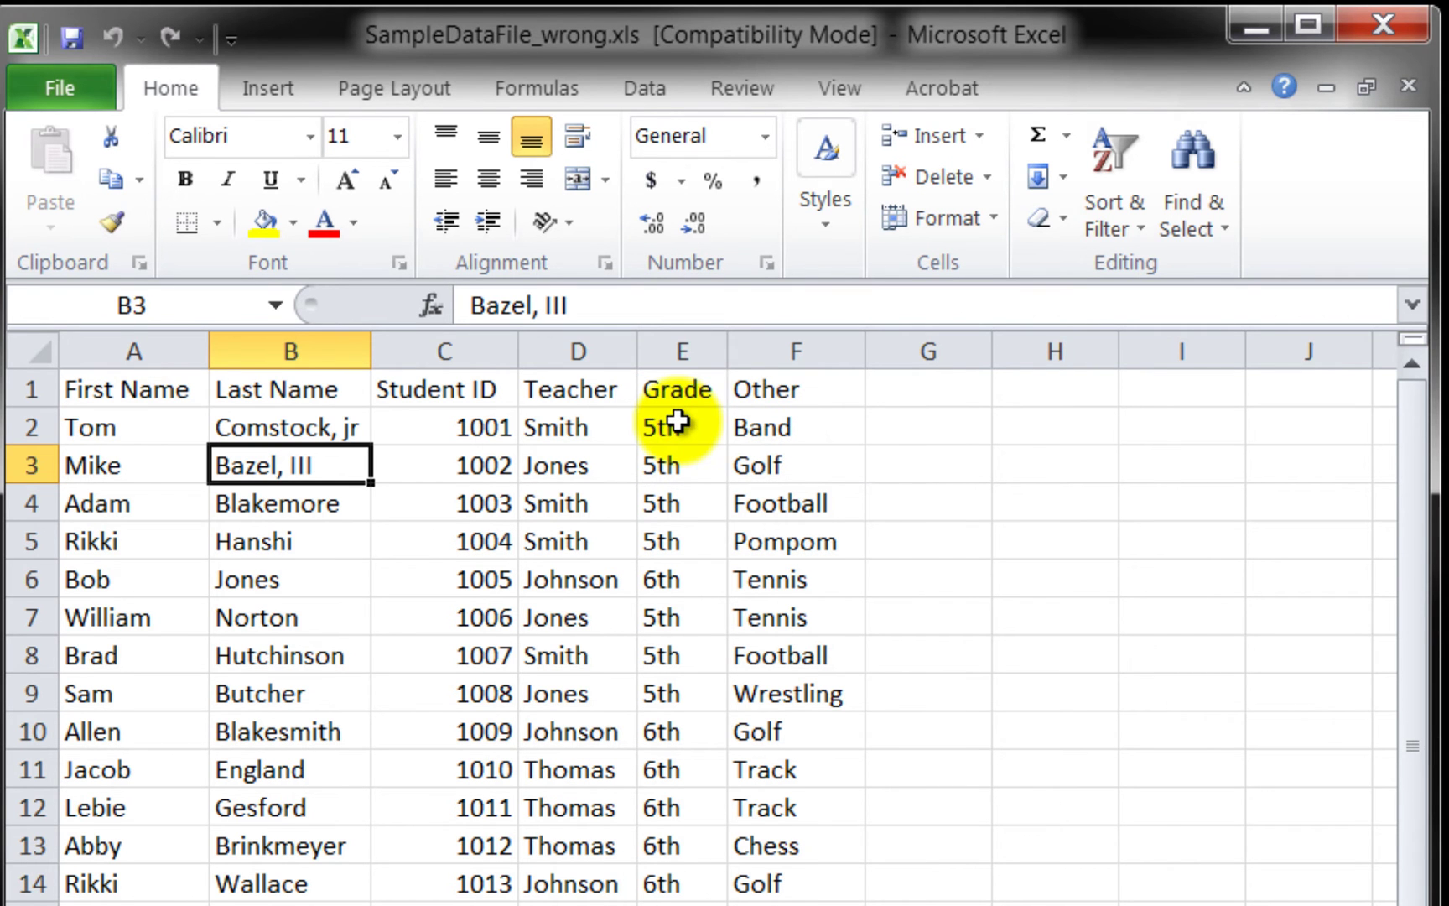
# Step: Save the student sheet as SampleDataFile_wrong.csv in CSV (Comma delimited) format
pyautogui.click(45, 85)
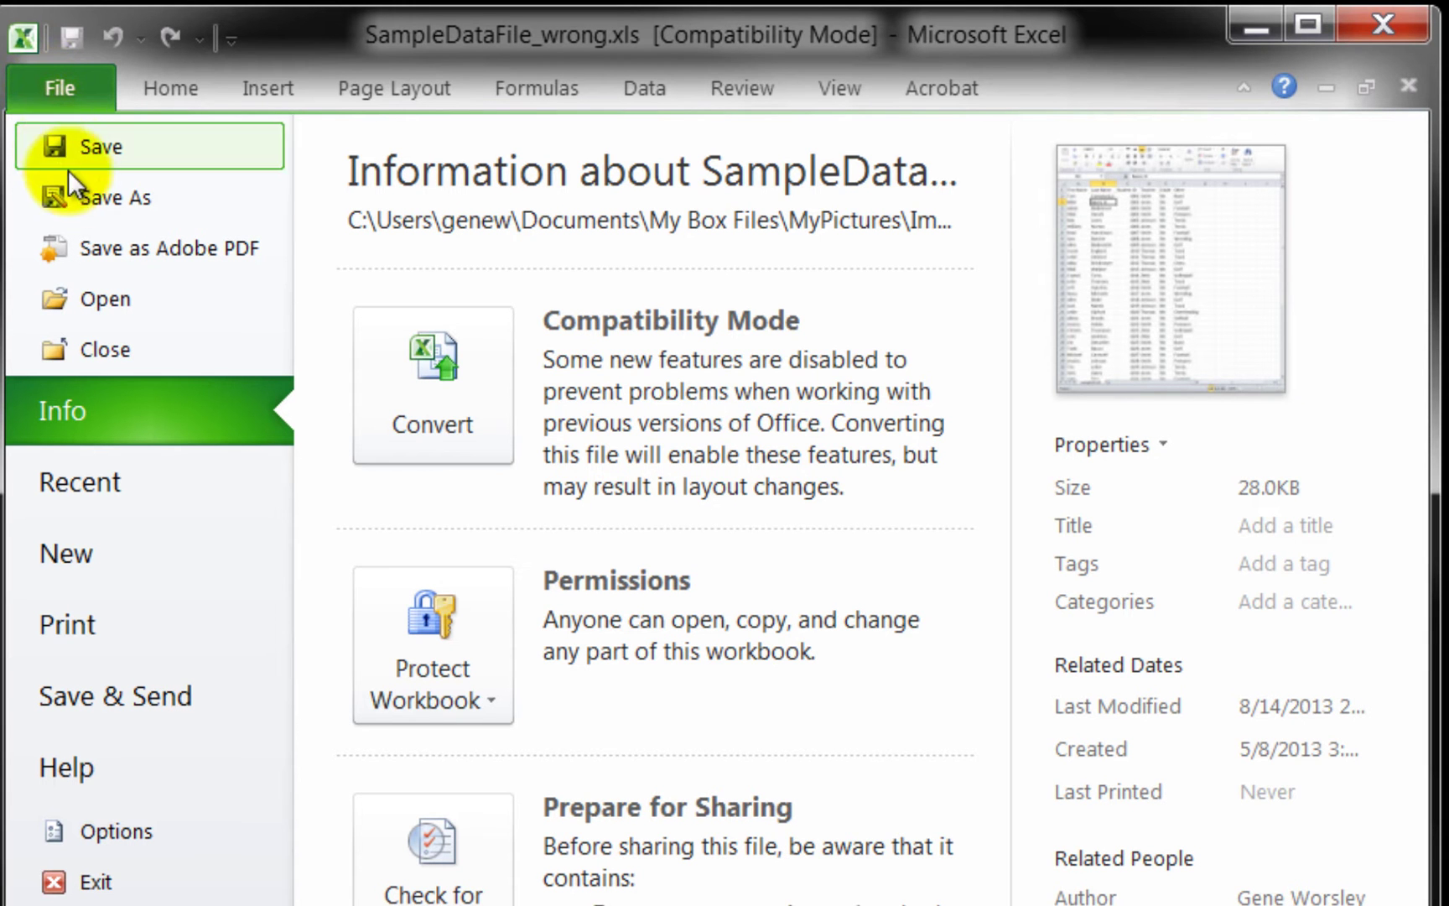
pyautogui.click(83, 201)
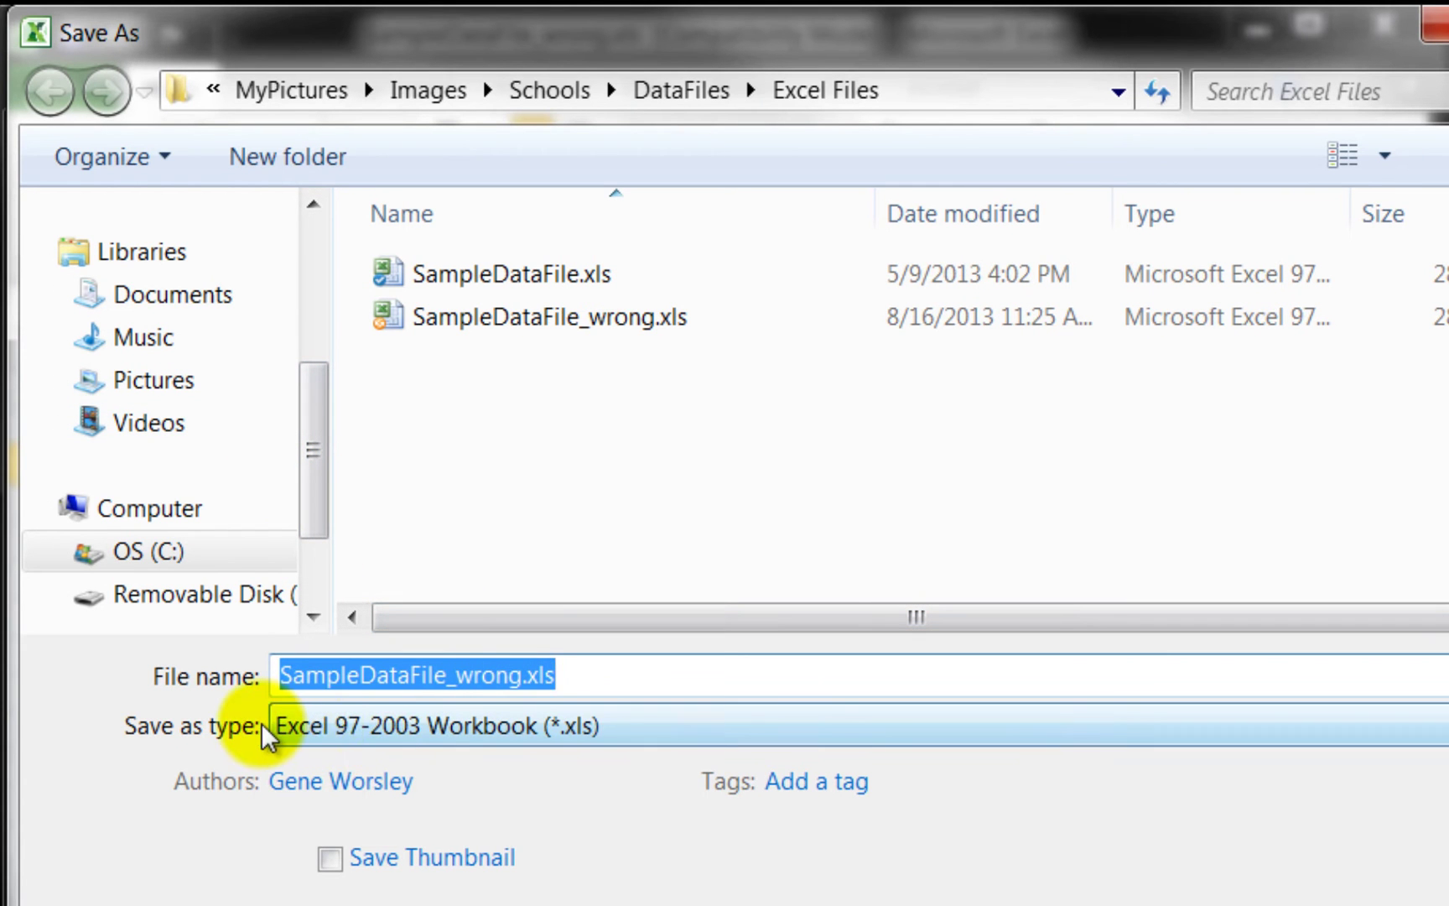
pyautogui.click(620, 722)
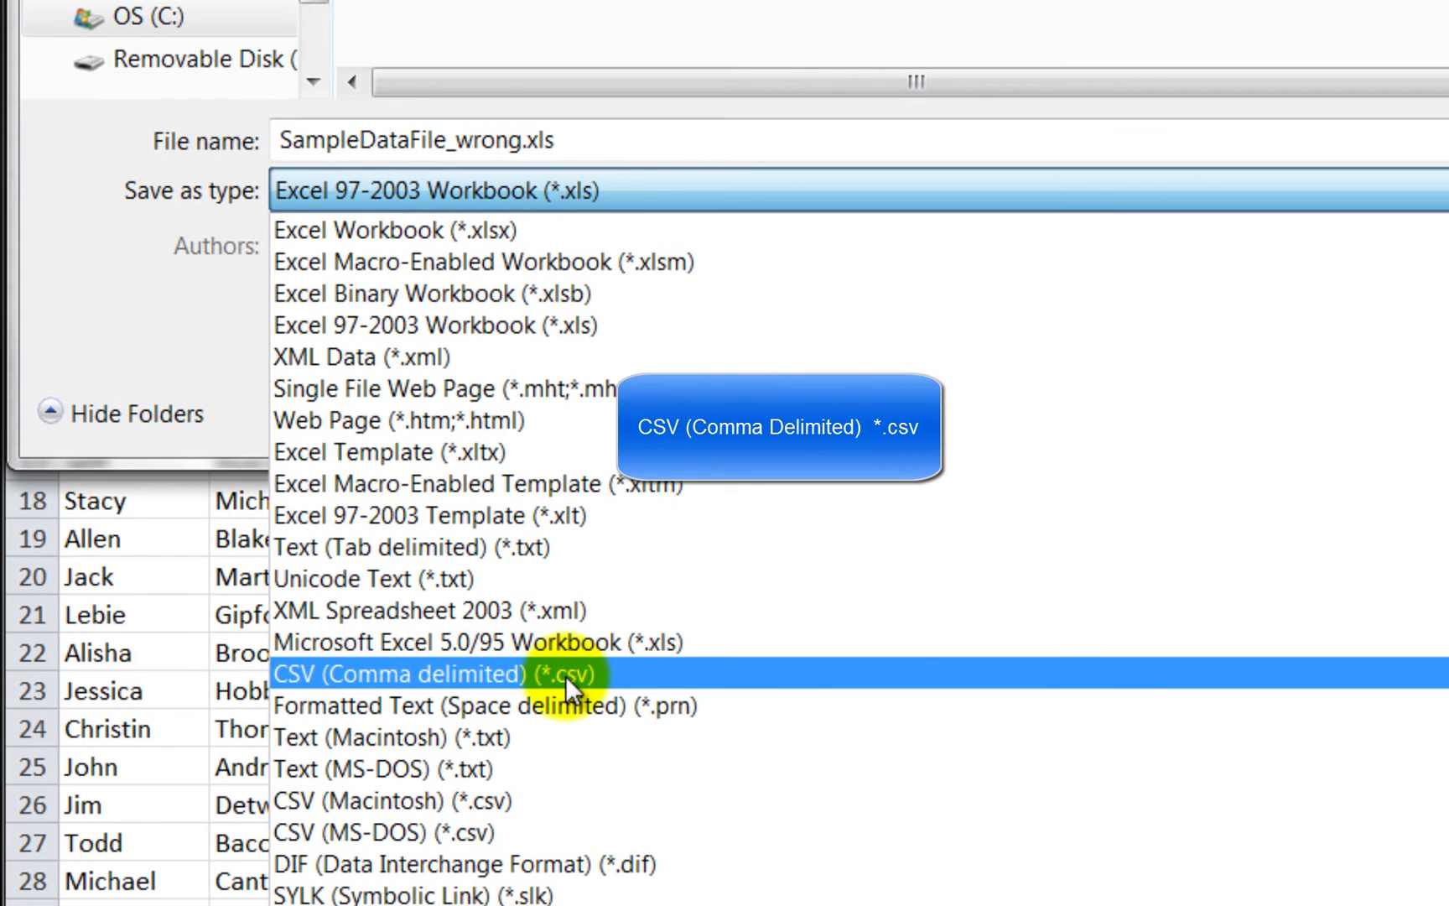
pyautogui.click(565, 675)
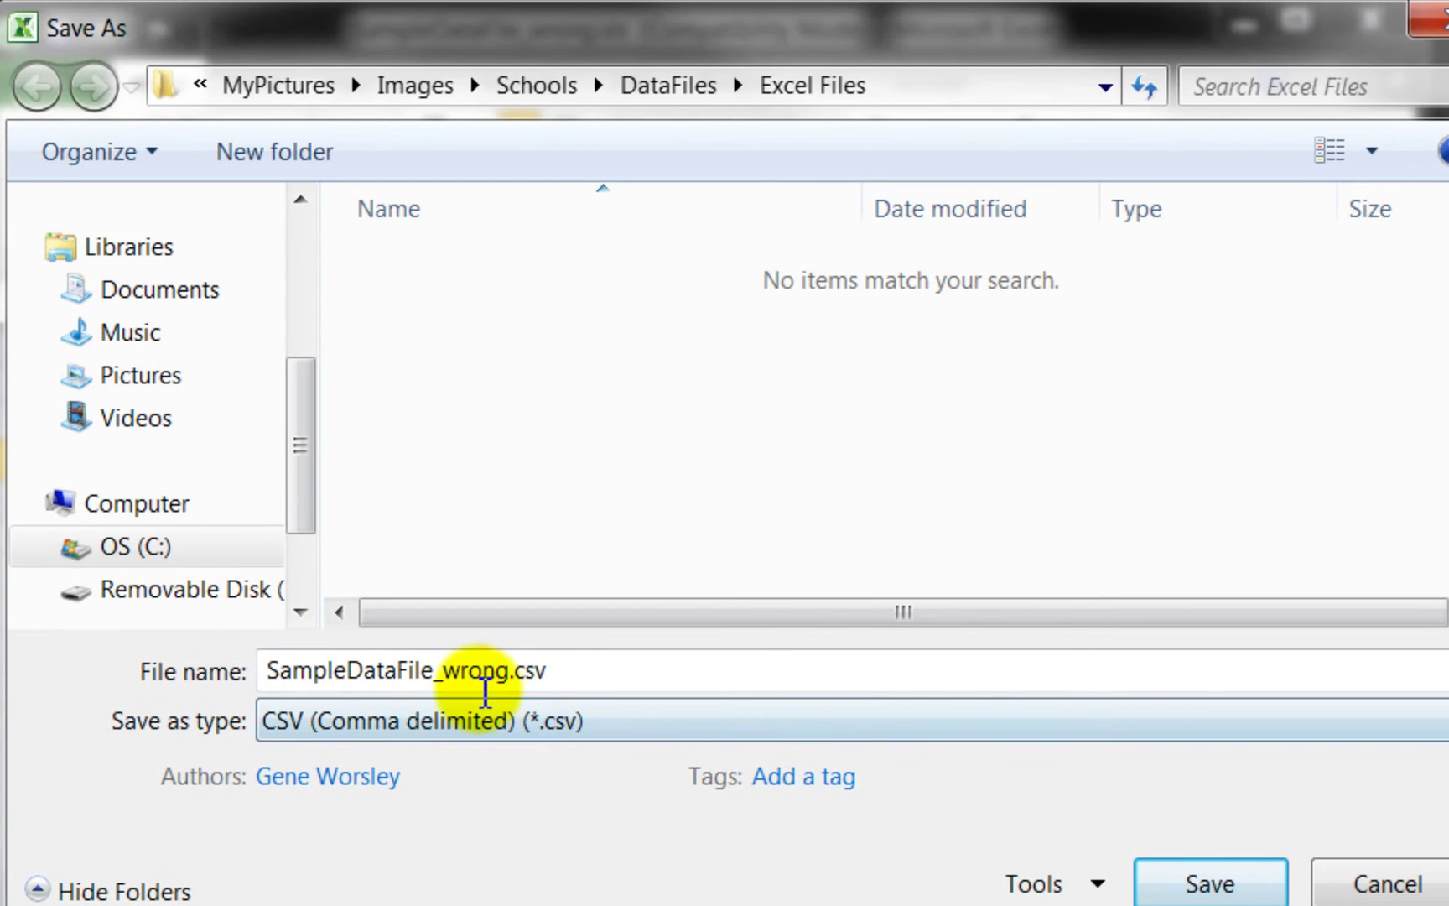
pyautogui.click(473, 673)
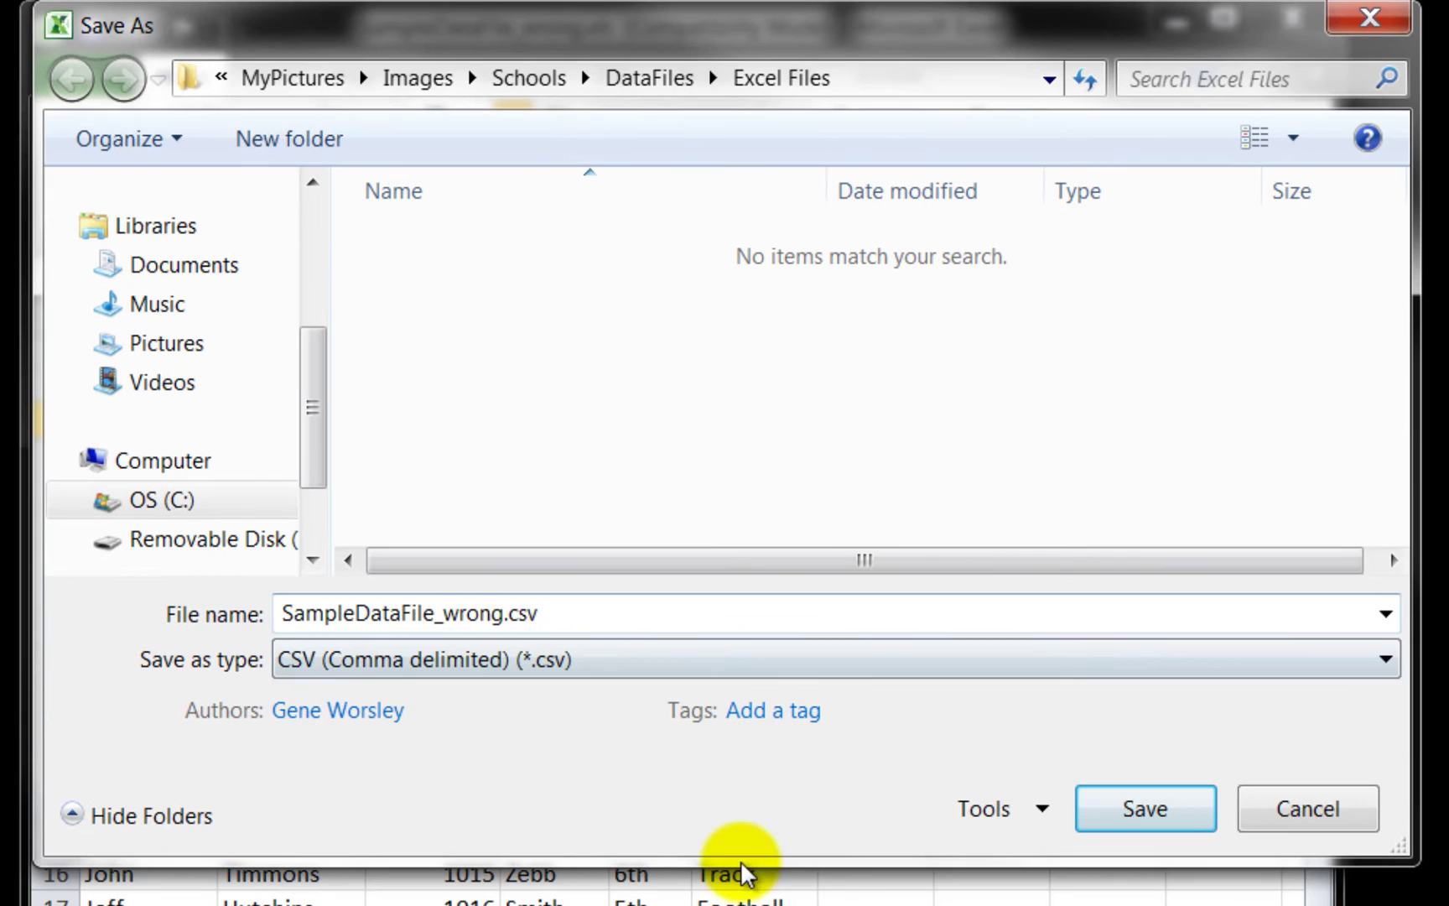
pyautogui.click(1149, 808)
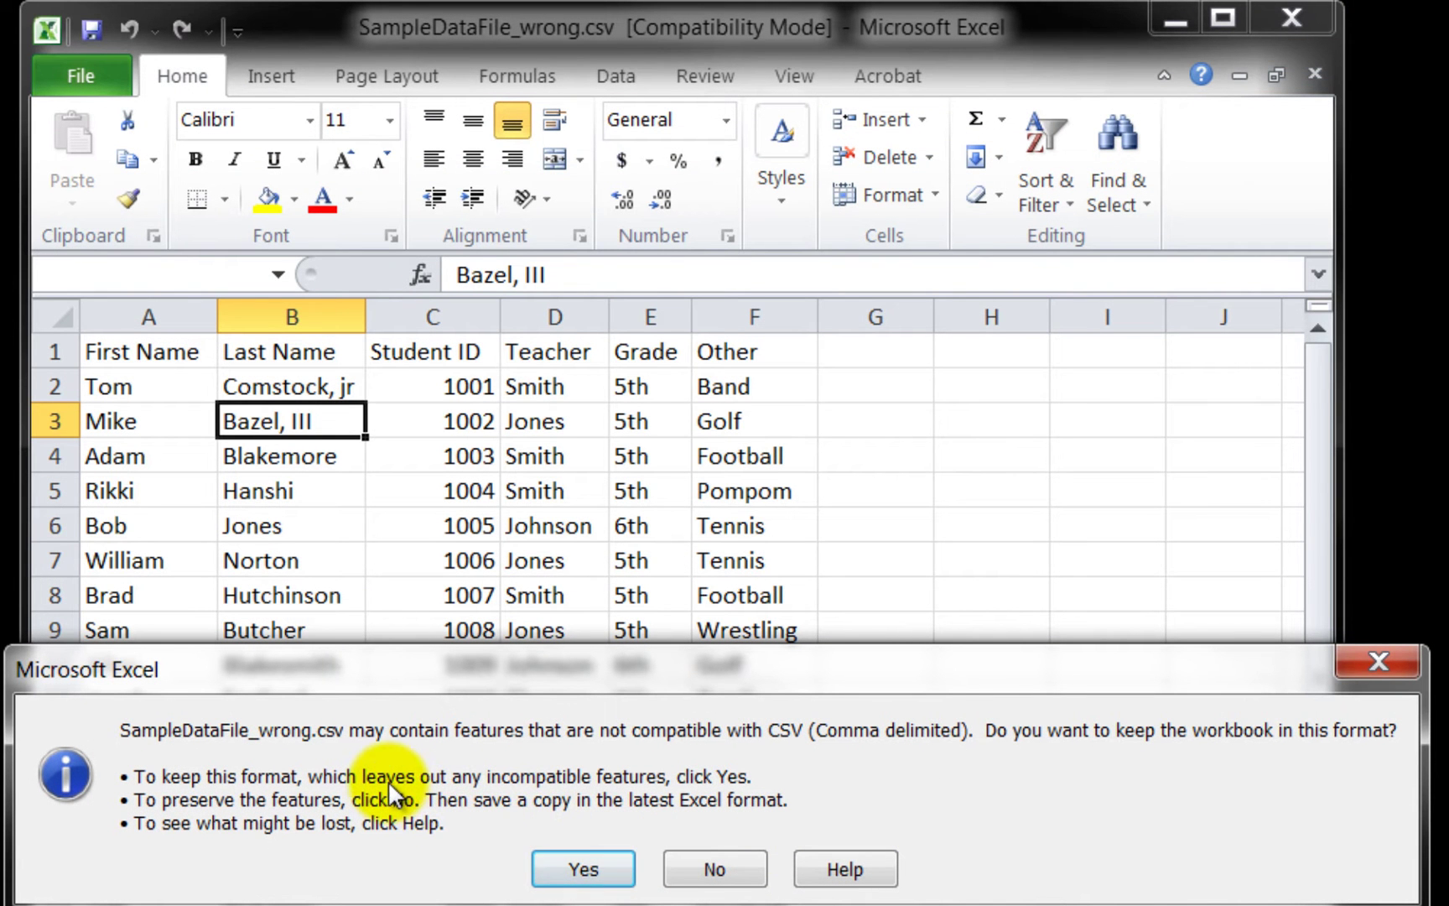
# Step: Confirm keeping SampleDataFile_wrong.csv in CSV format without incompatible features
pyautogui.click(592, 872)
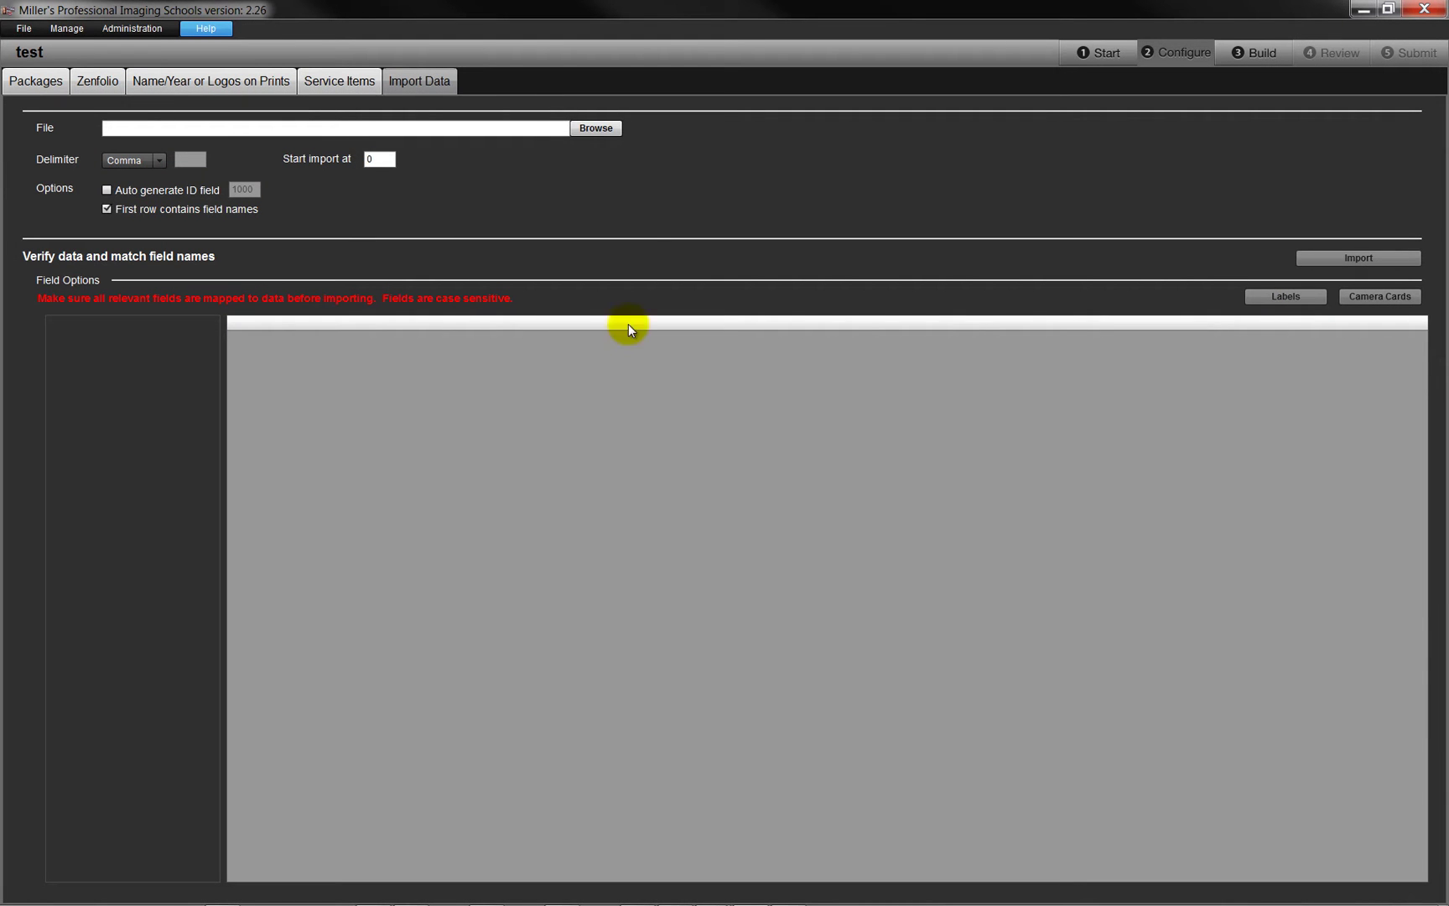
# Step: Load SampleDataFile_wrong.csv into the import preview and inspect Tom's and Mike's Field6-shifted rows
pyautogui.click(599, 130)
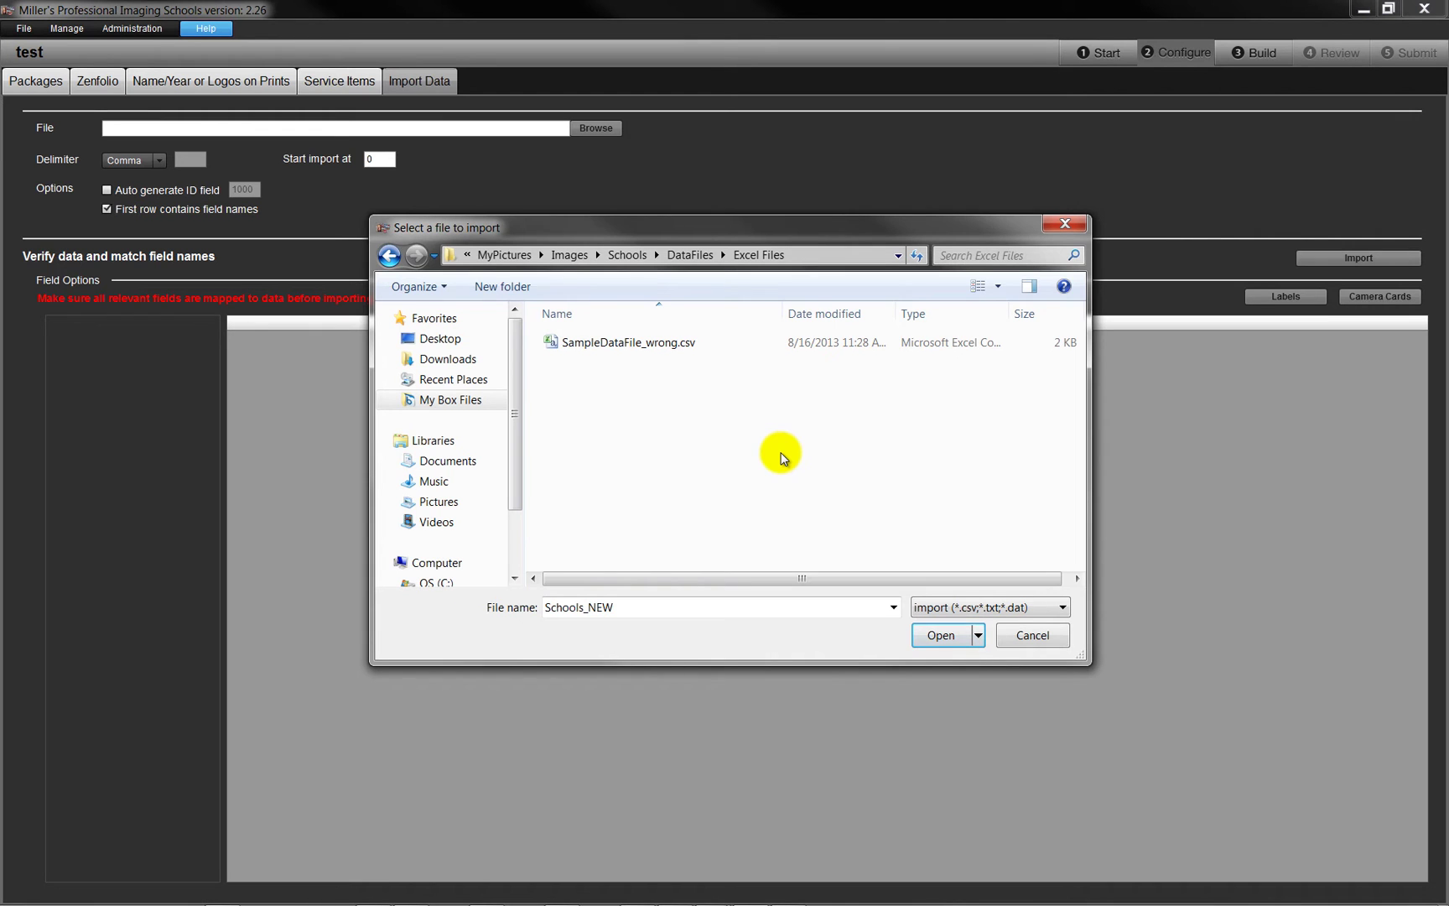
pyautogui.click(677, 343)
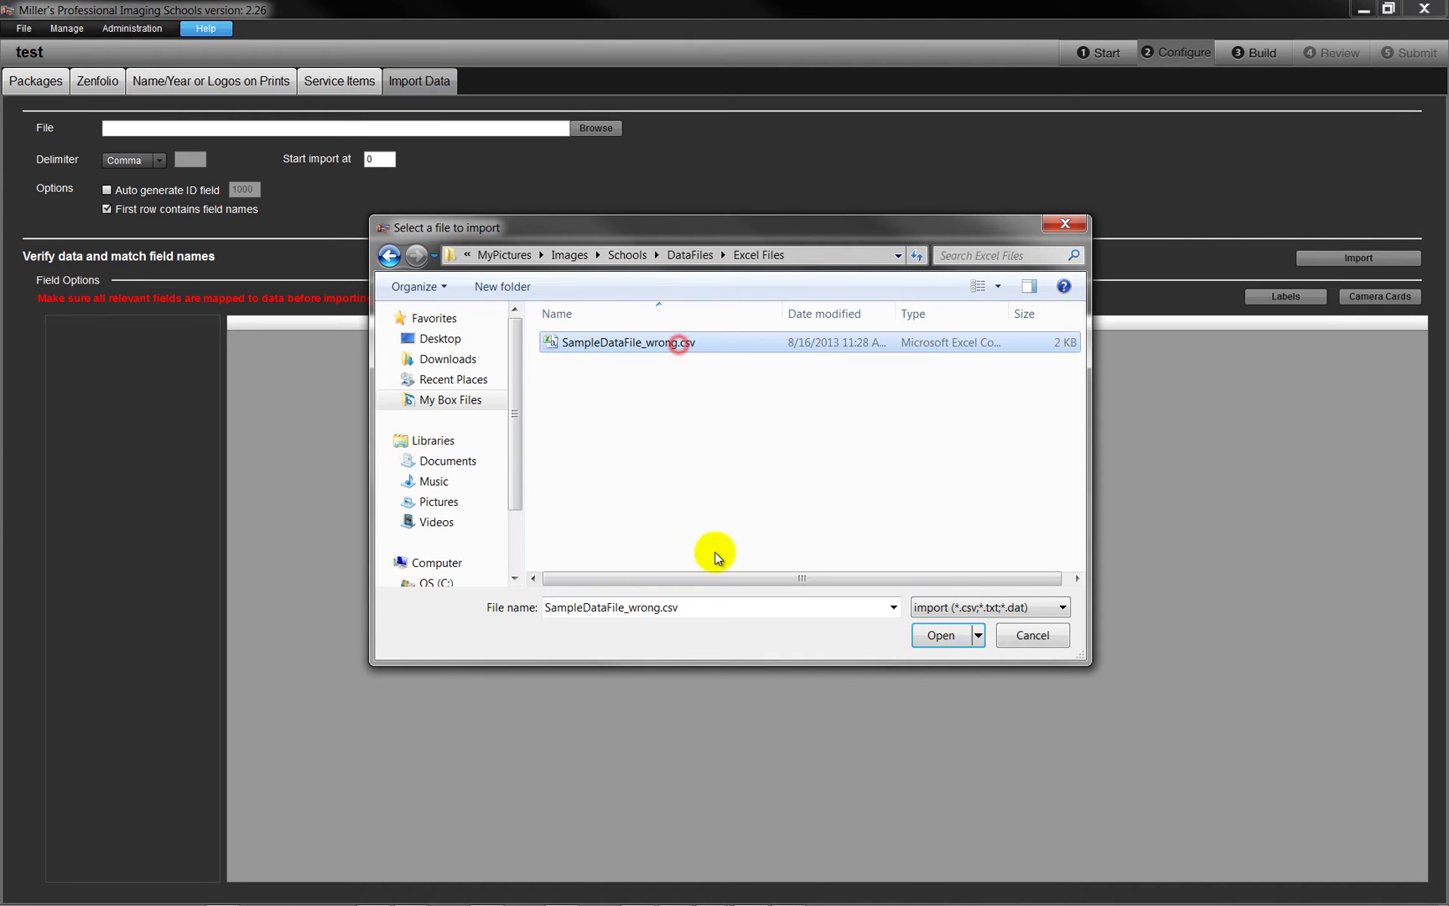
pyautogui.click(953, 638)
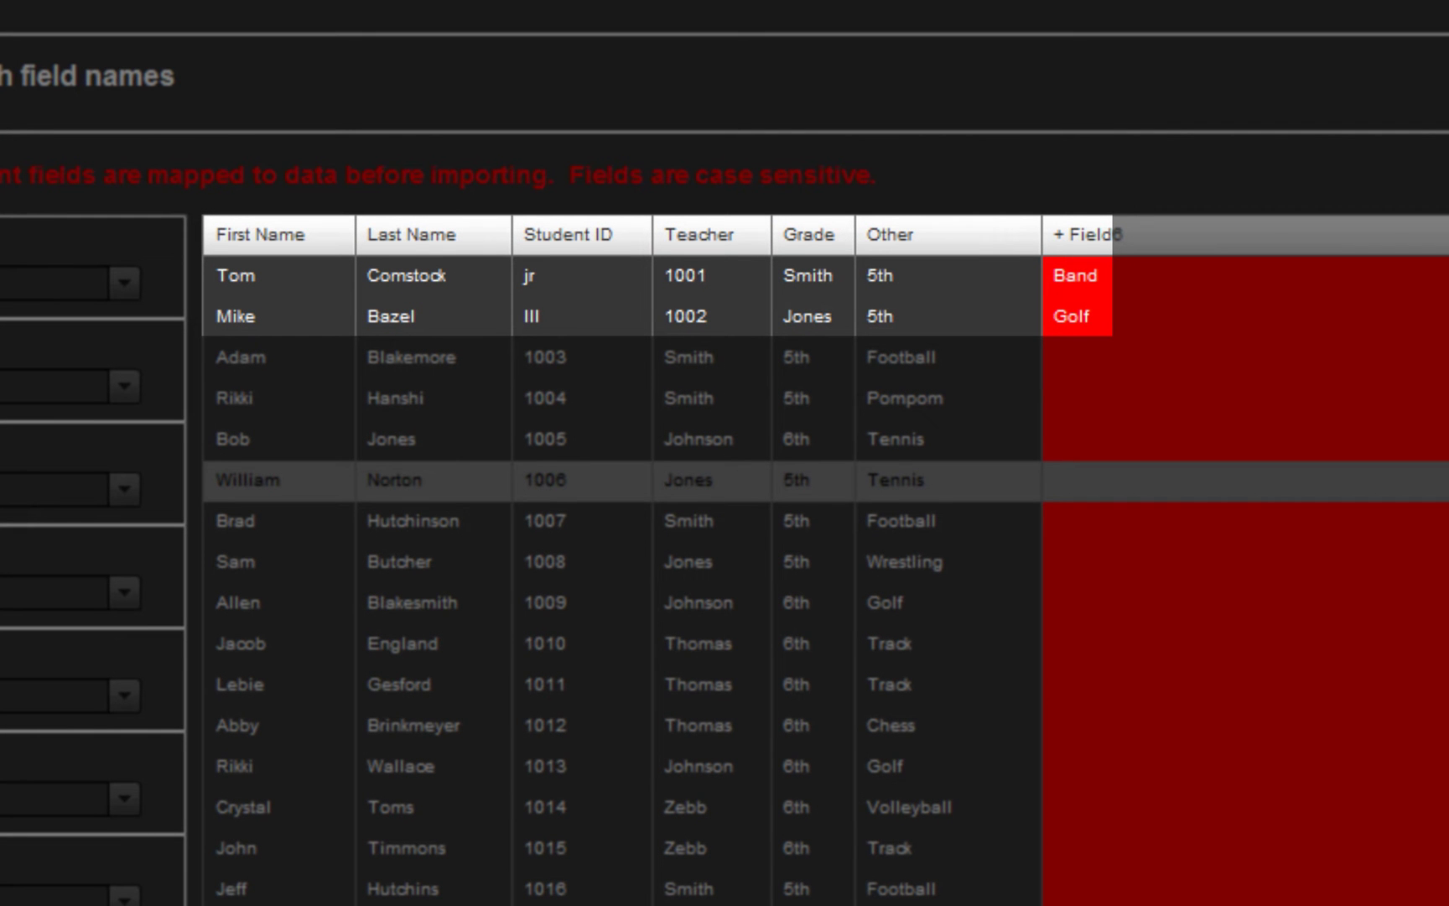
pyautogui.click(536, 277)
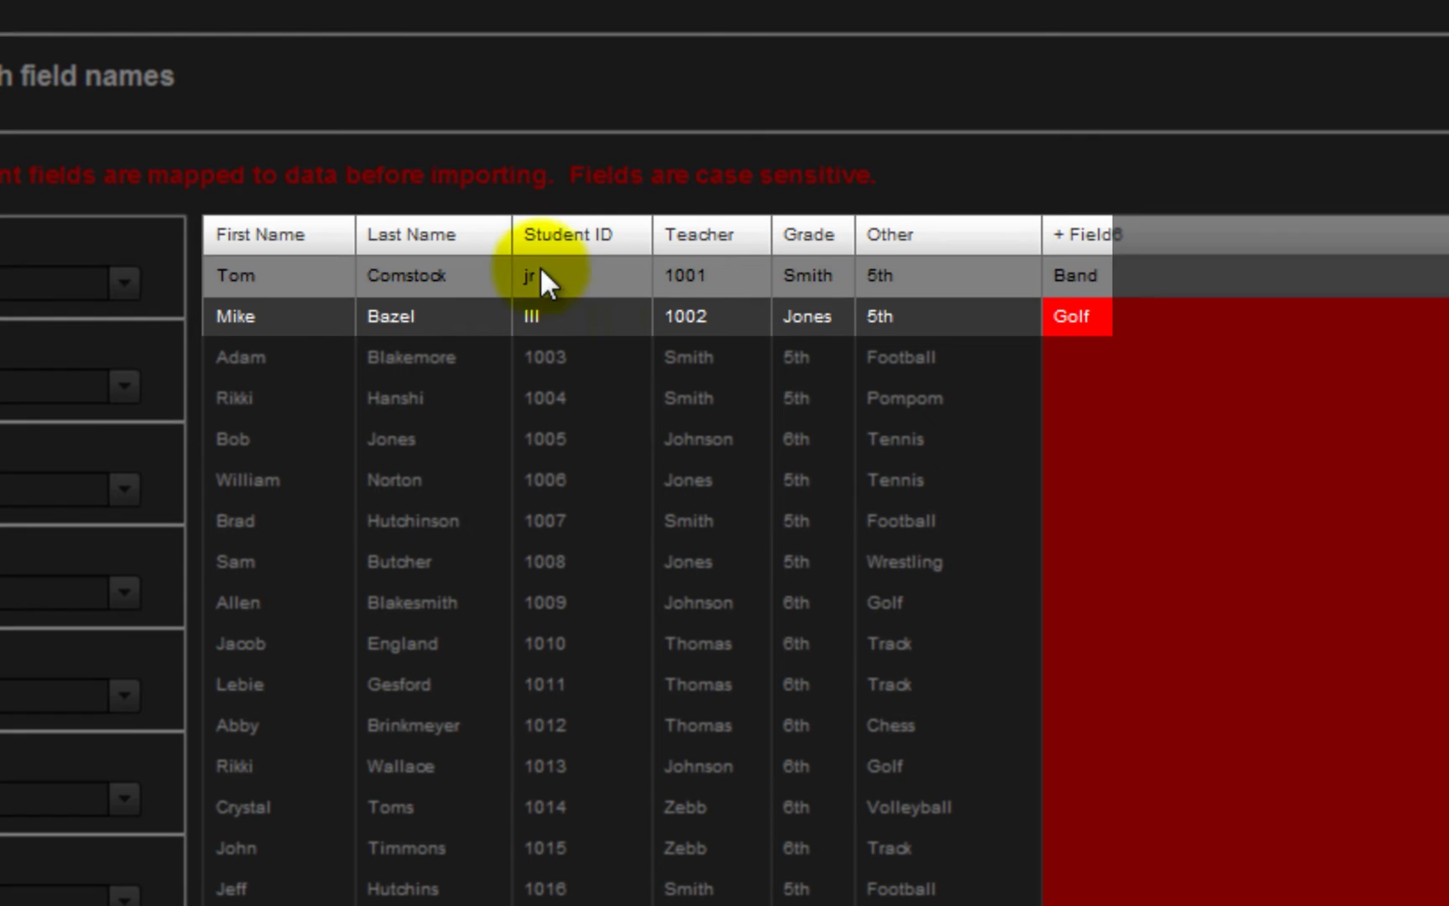
pyautogui.click(529, 315)
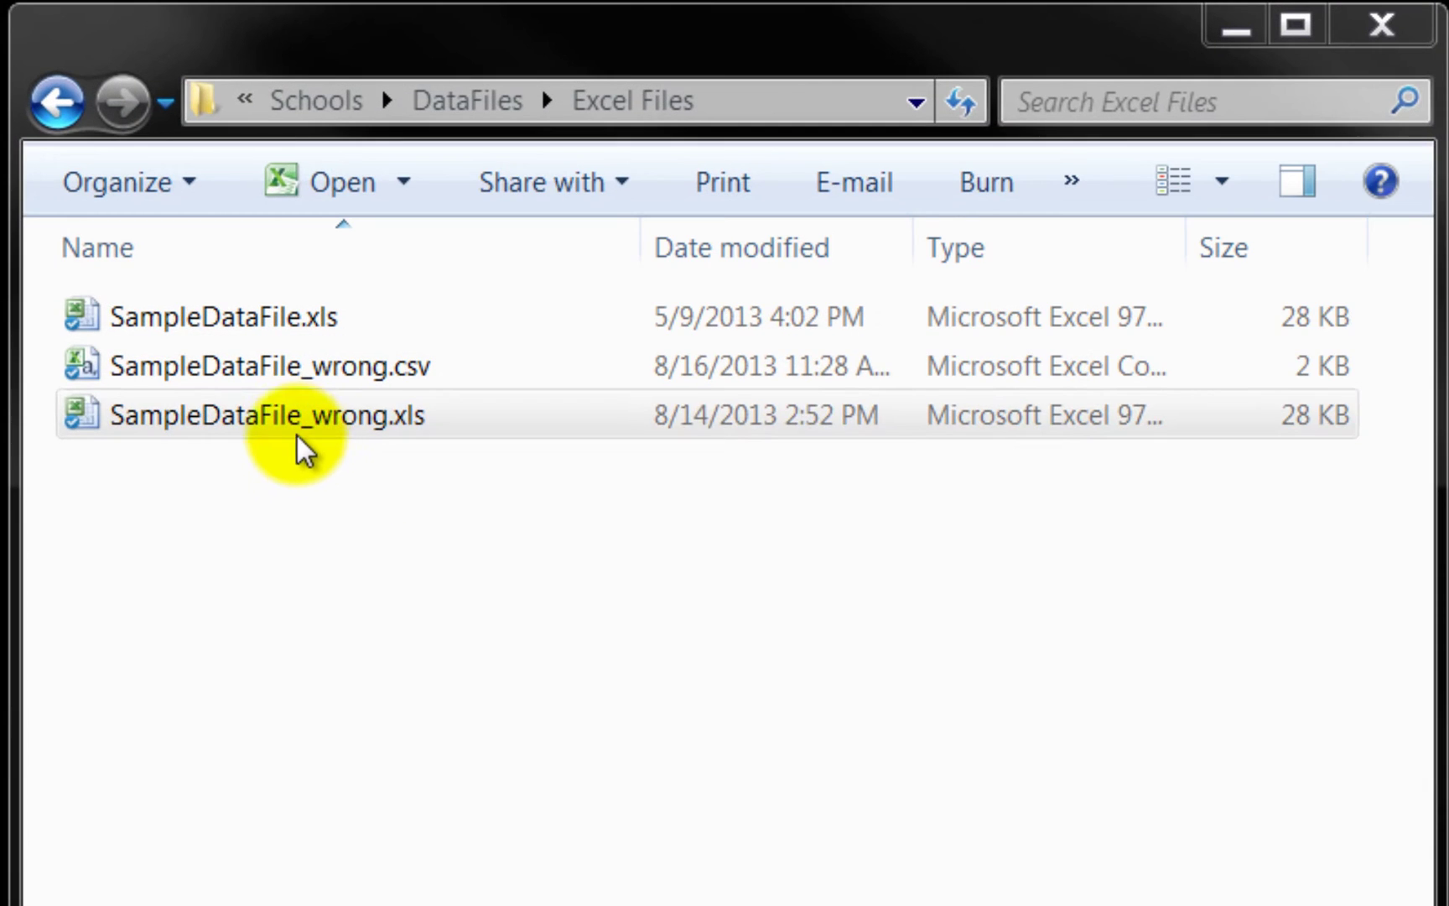
pyautogui.click(289, 427)
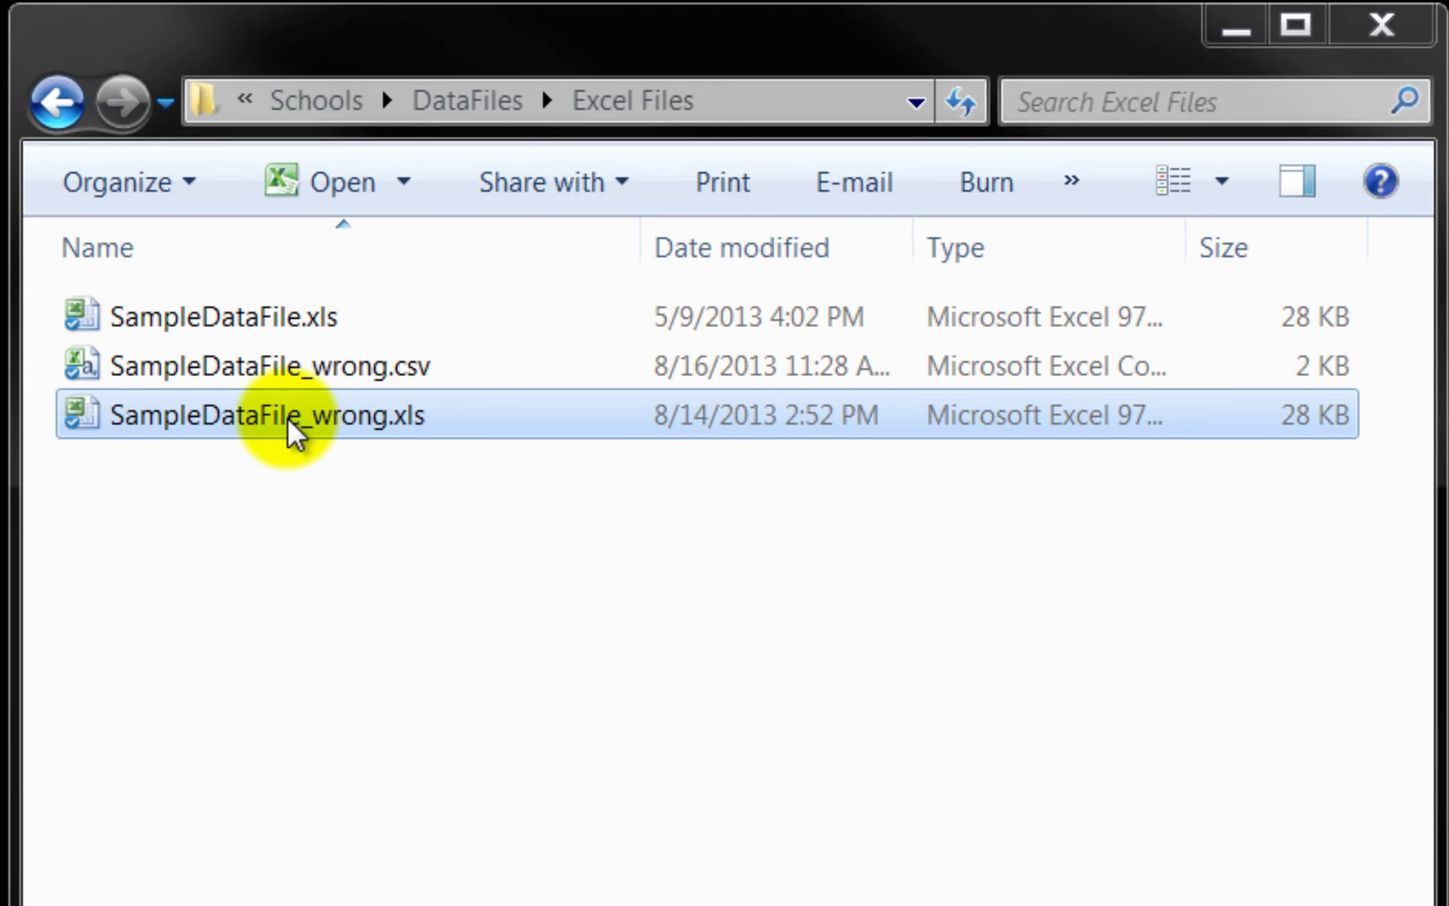
# Step: In SampleDataFile_wrong.xls, delete the commas in B2 and B3 to read 'Comstock jr' and 'Bazel III'
pyautogui.doubleClick(289, 427)
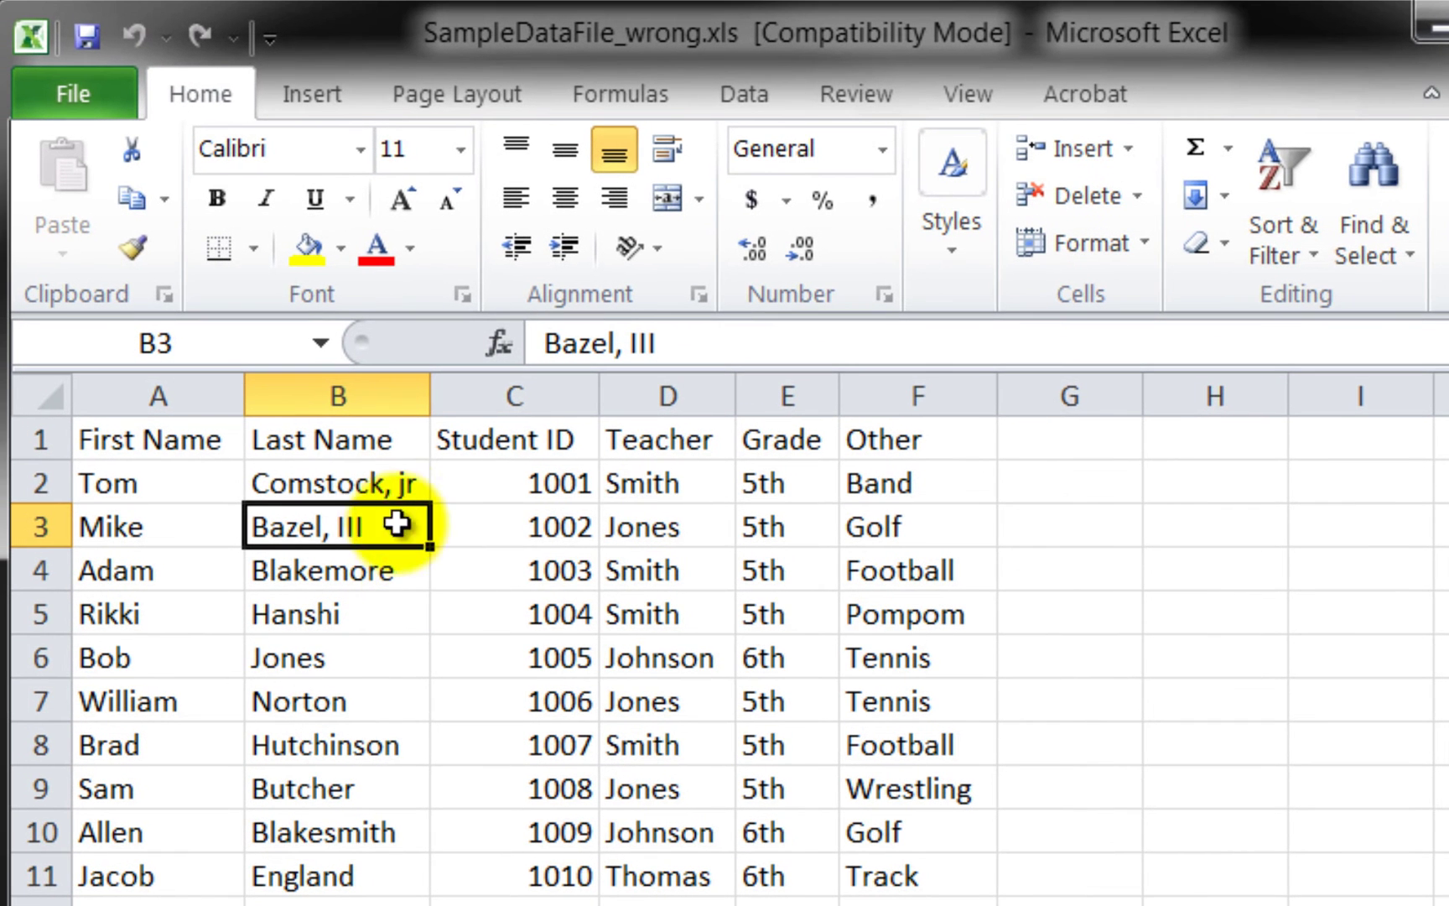
pyautogui.click(390, 483)
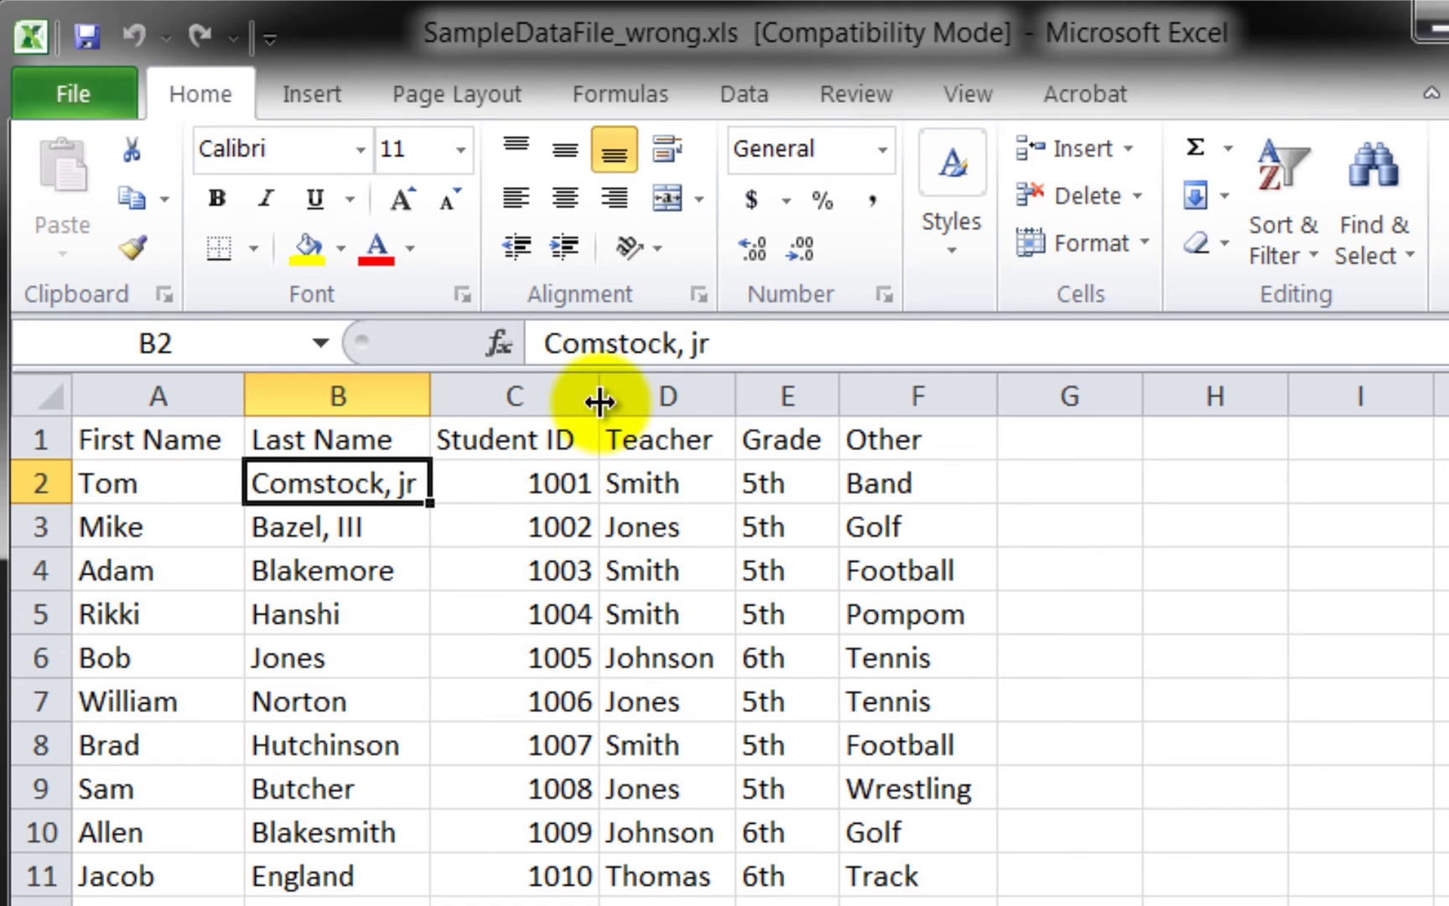
pyautogui.click(692, 342)
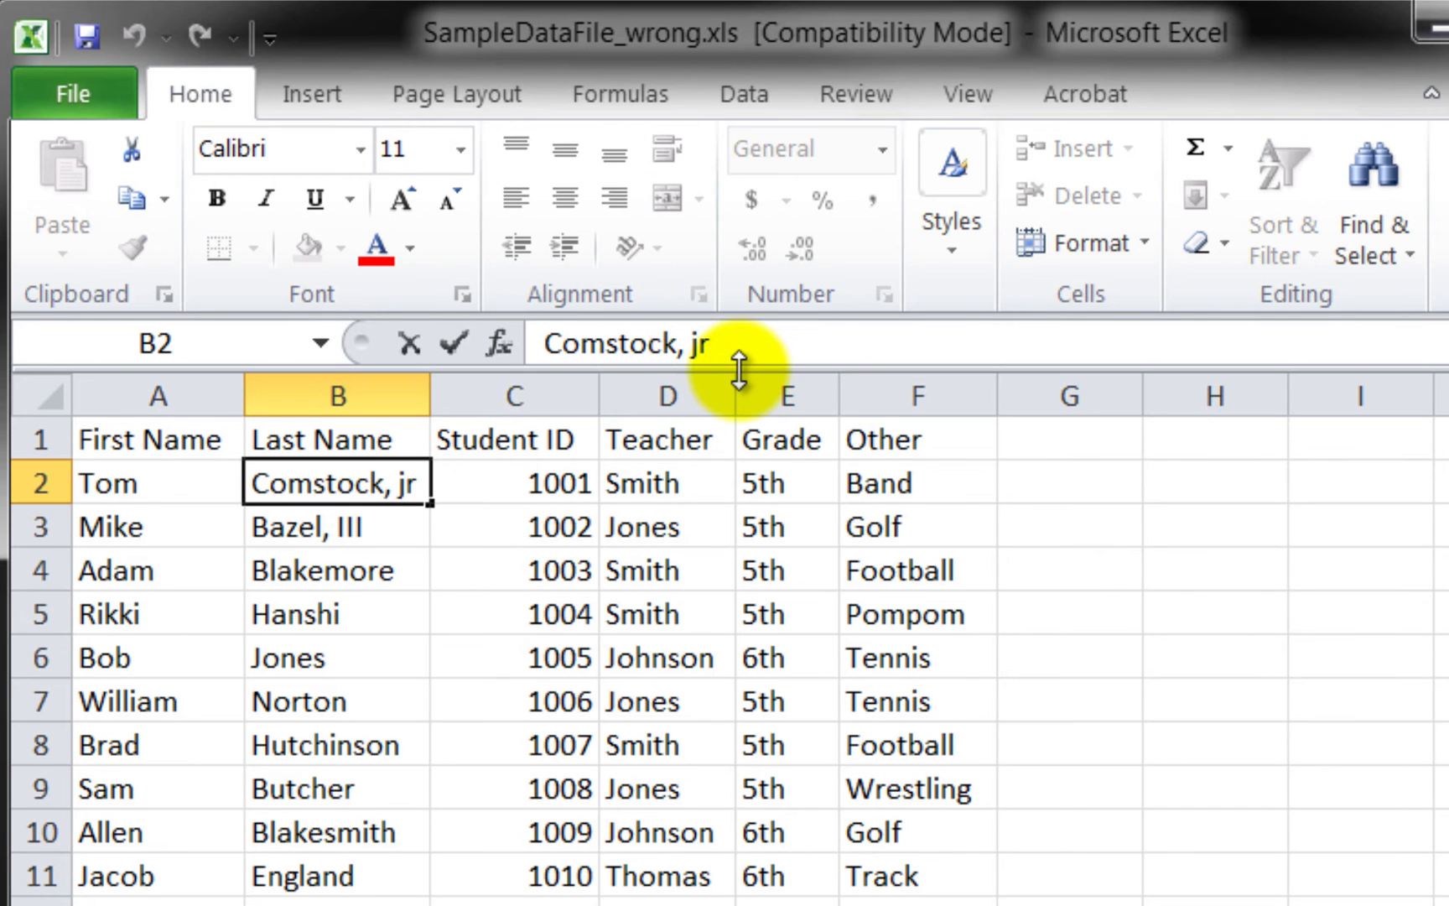
pyautogui.press('BackSpace')
pyautogui.press('Return')
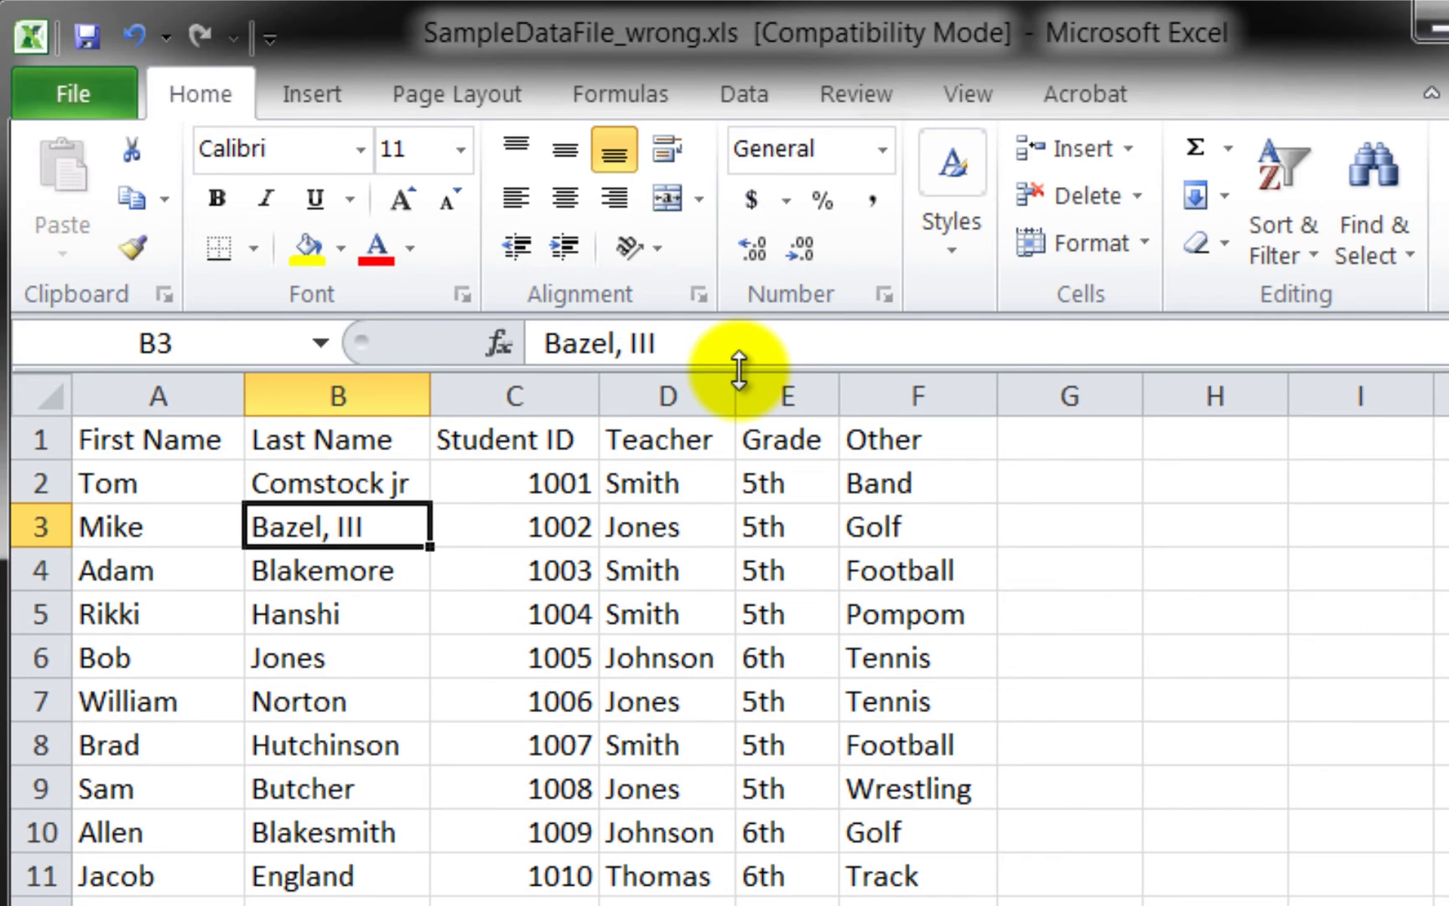
pyautogui.click(618, 343)
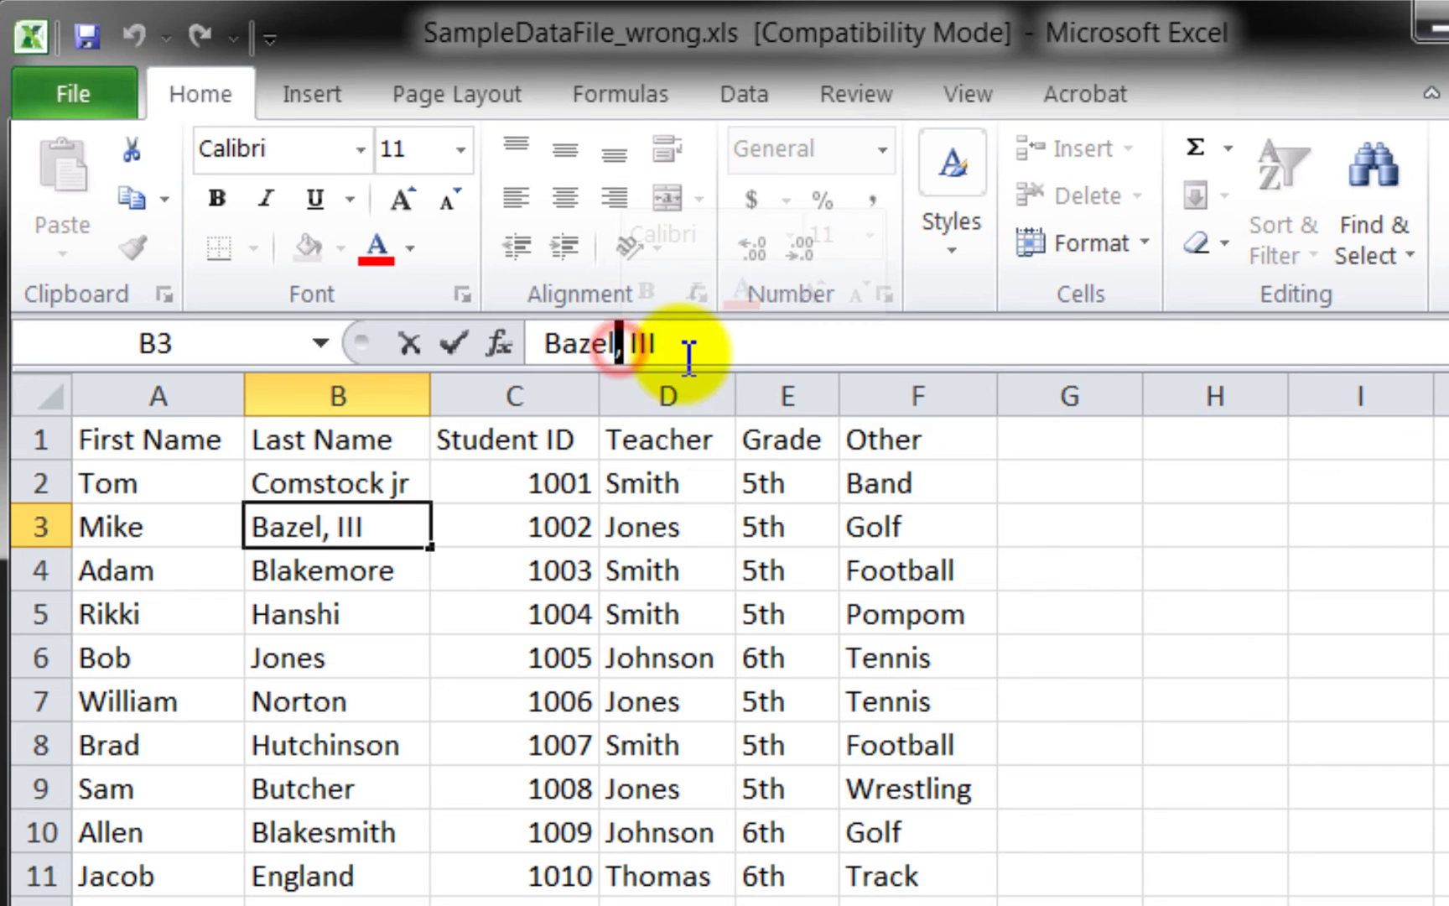
pyautogui.press('BackSpace')
pyautogui.press('Return')
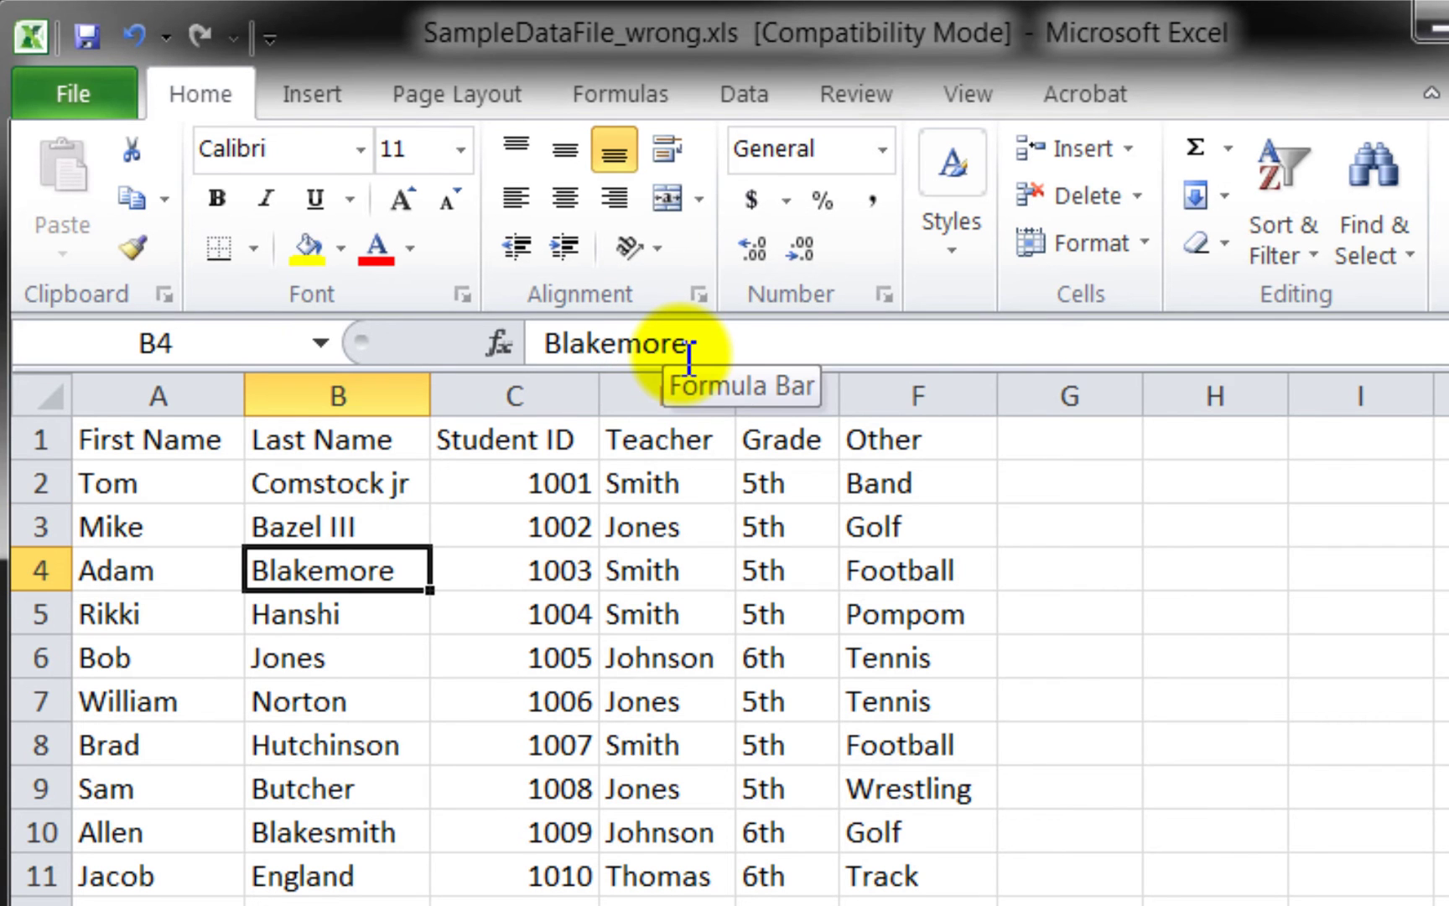
# Step: Start Save As from the File menu to resave the corrected sheet as CSV
pyautogui.click(64, 91)
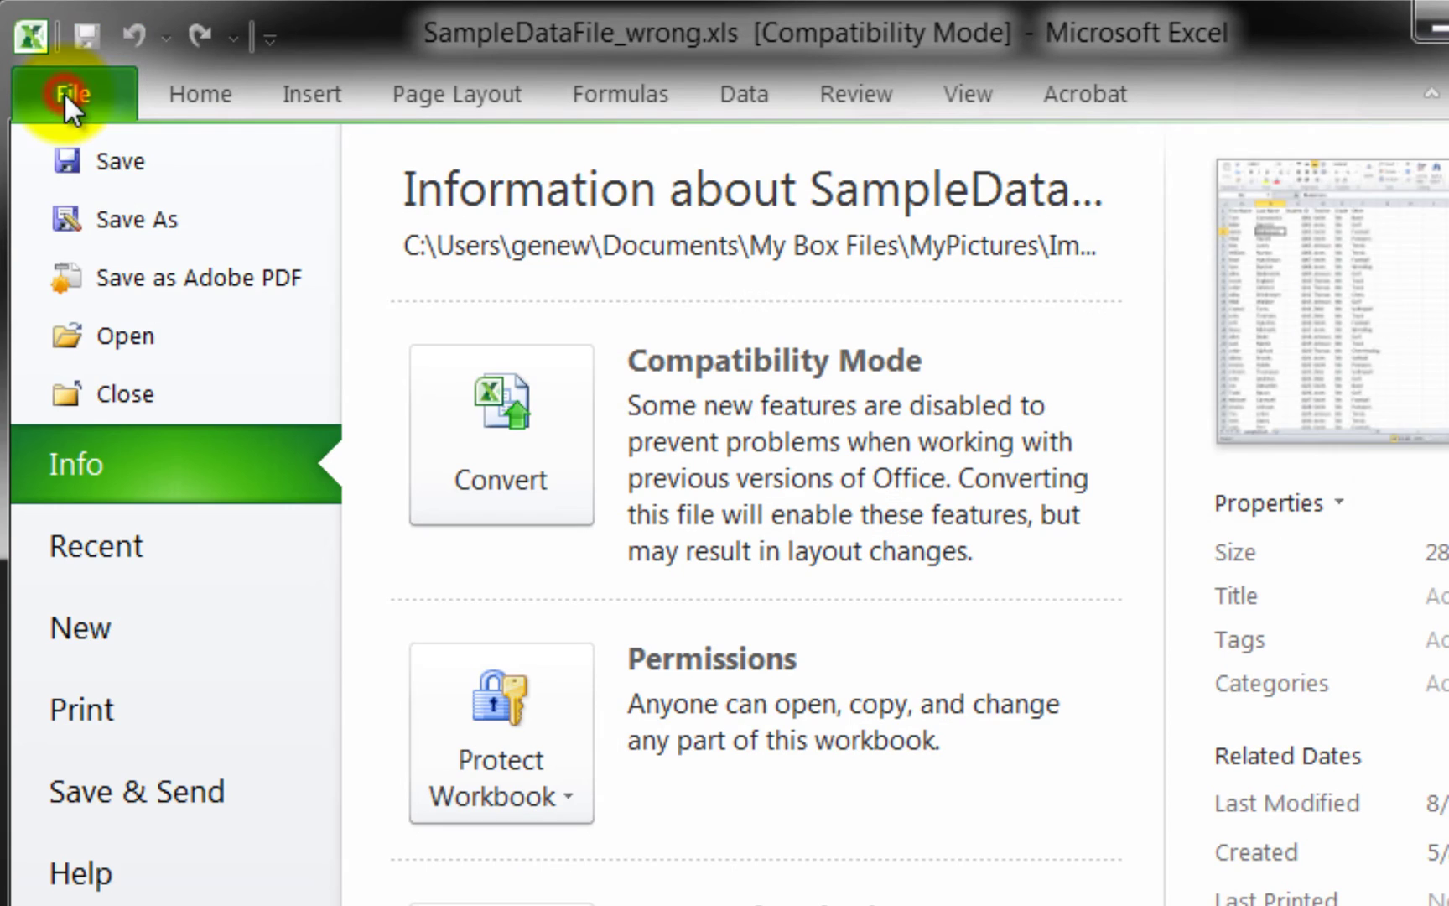
pyautogui.click(147, 223)
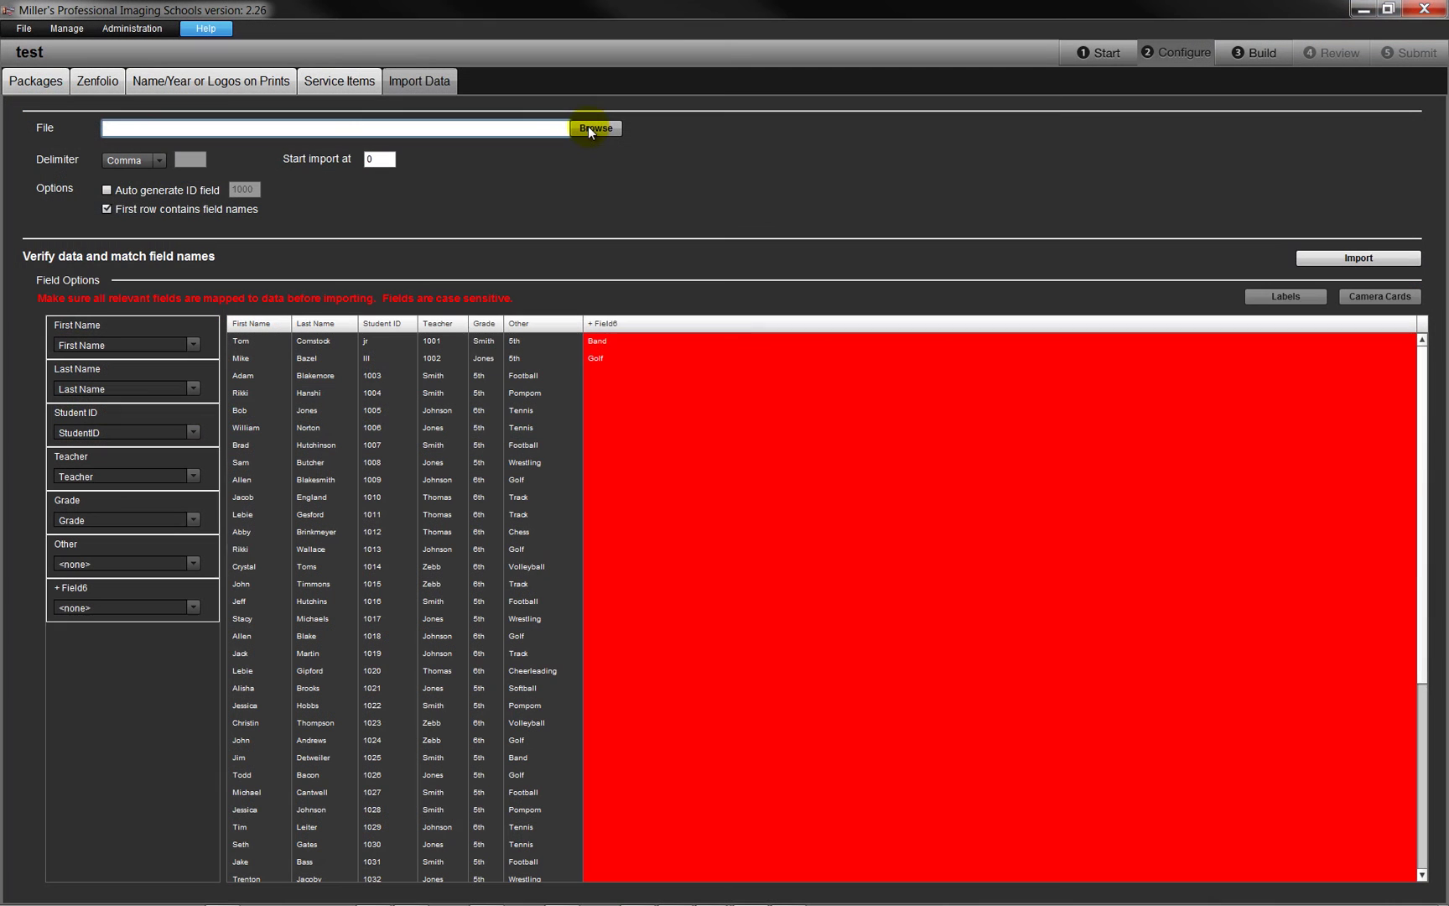
# Step: Reimport the corrected SampleDataFile_wrong.csv so the preview grid shows aligned columns
pyautogui.click(595, 128)
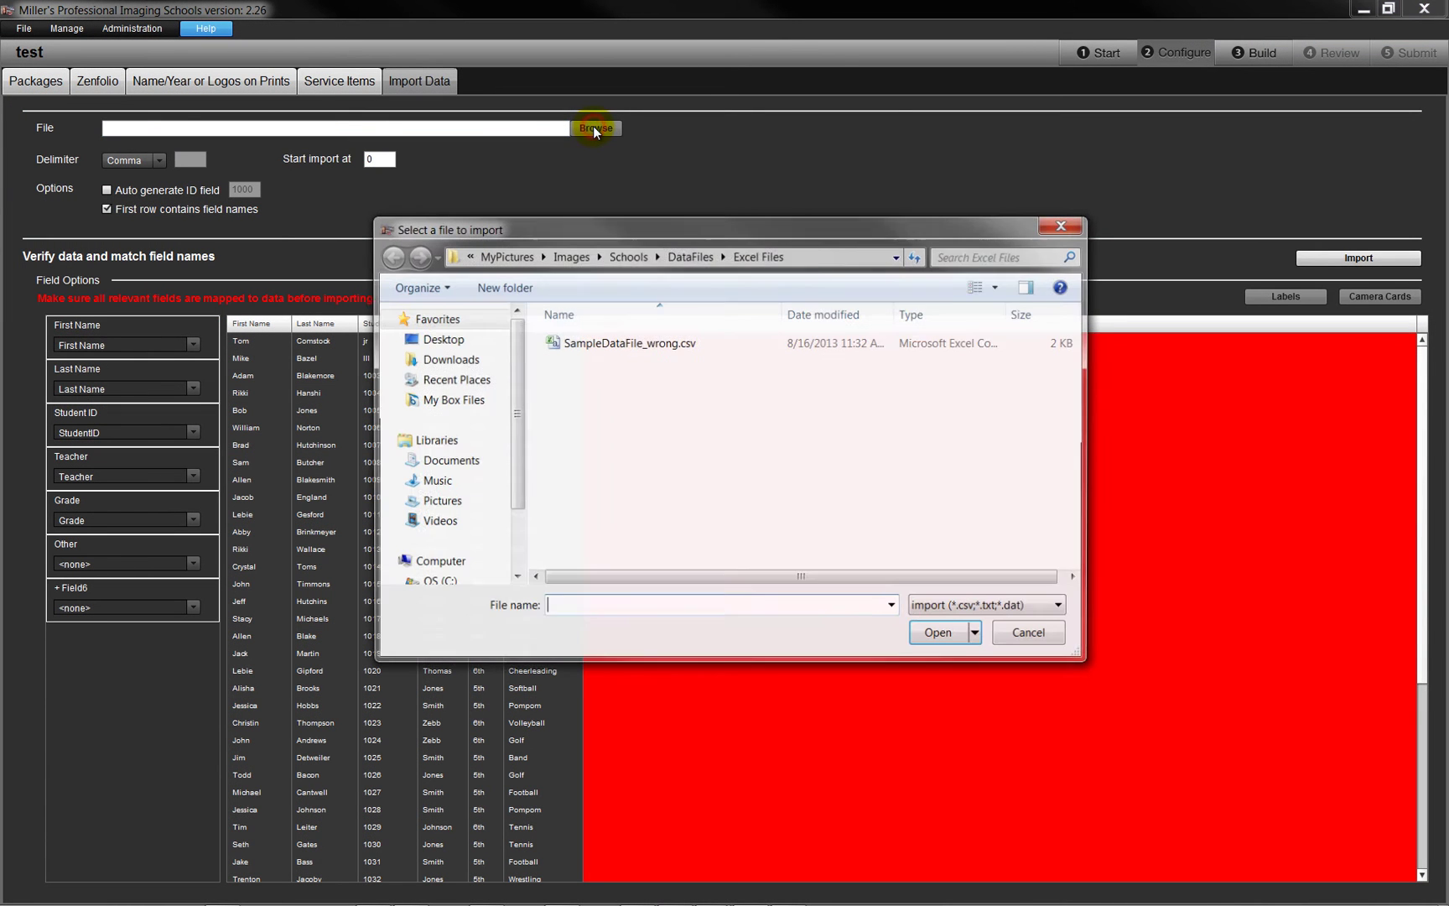
pyautogui.click(633, 343)
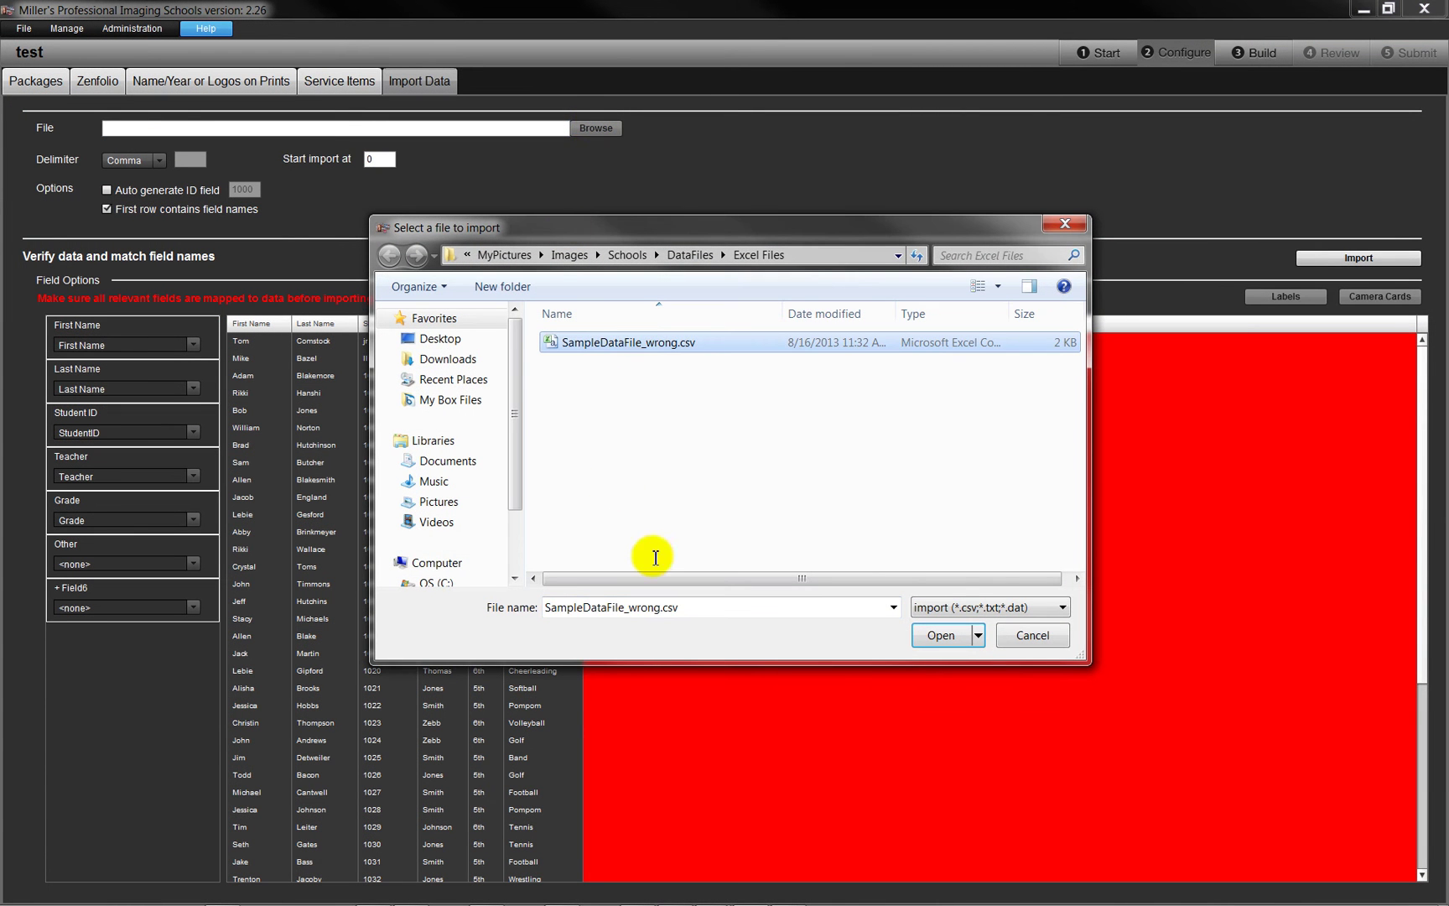
pyautogui.click(940, 642)
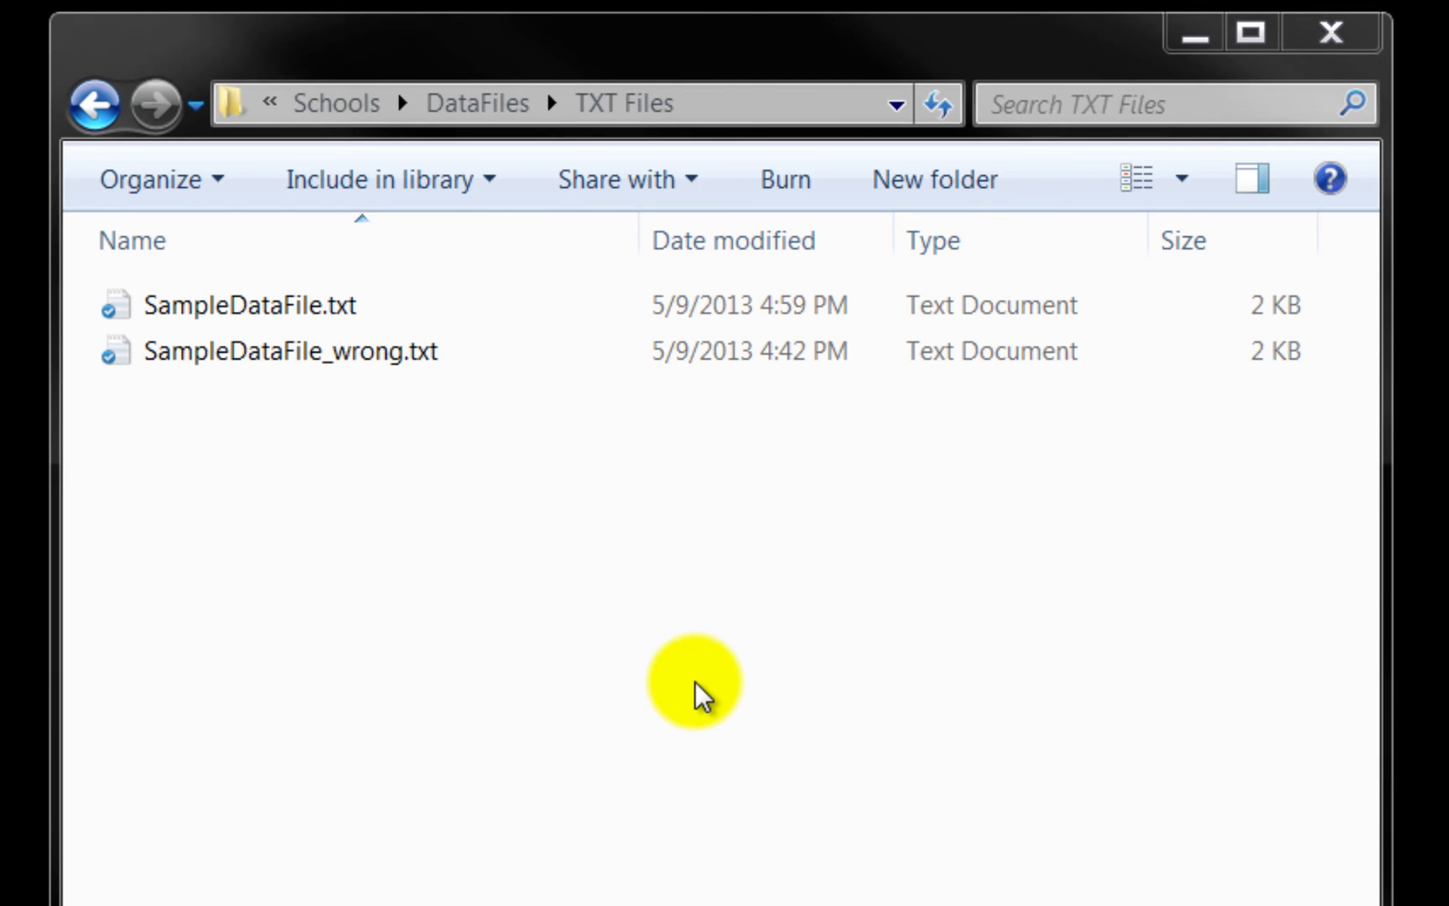
# Step: Open SampleDataFile.txt from the TXT Files folder in Notepad
pyautogui.doubleClick(296, 308)
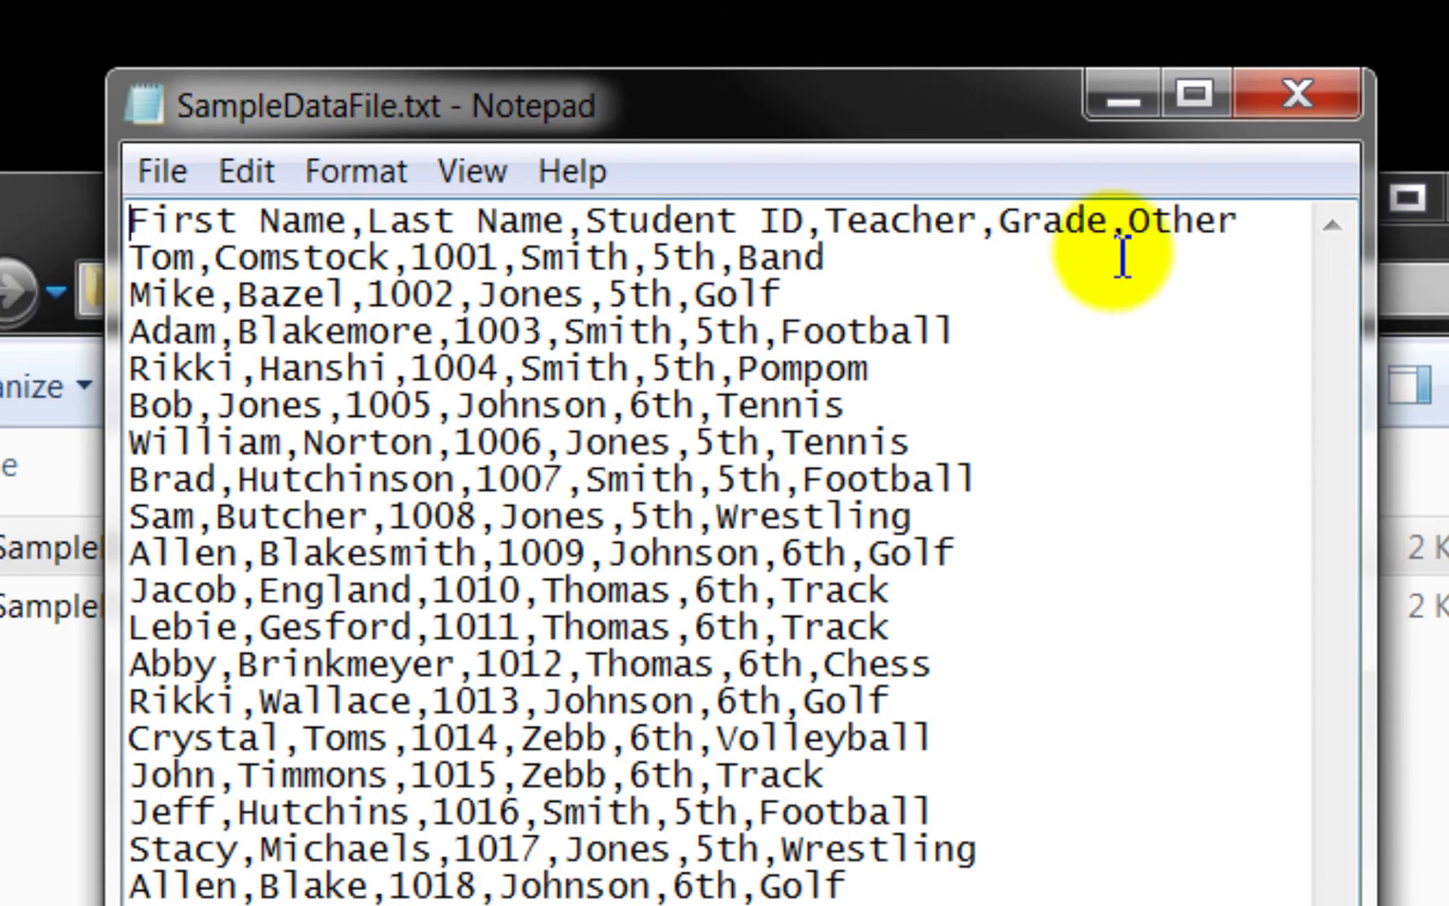
pyautogui.click(1244, 225)
pyautogui.moveTo(1244, 225); pyautogui.dragTo(140, 220)
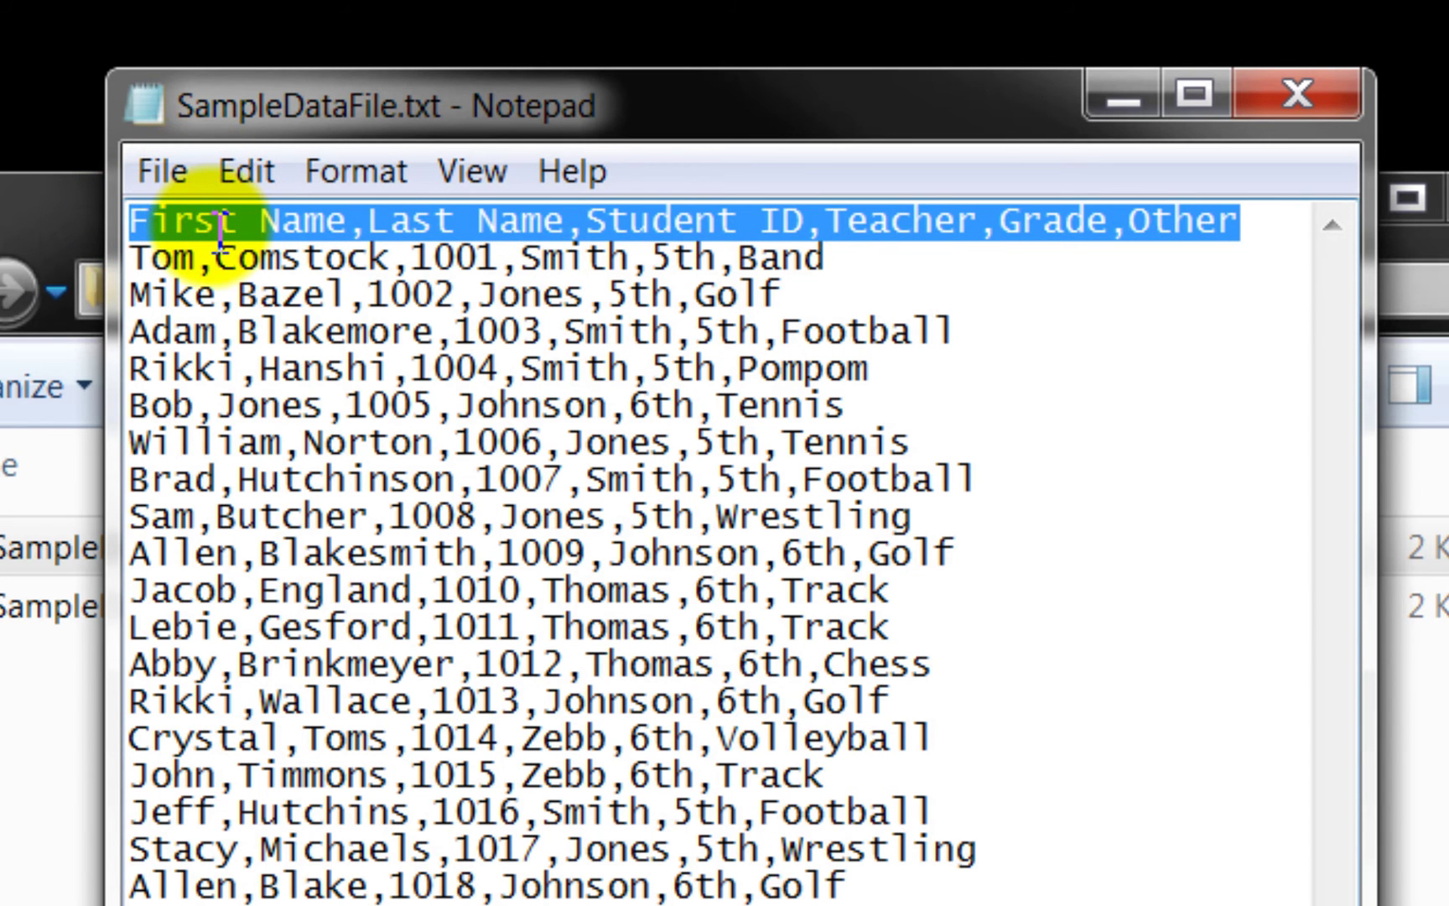
pyautogui.click(367, 224)
pyautogui.moveTo(369, 224); pyautogui.dragTo(347, 223)
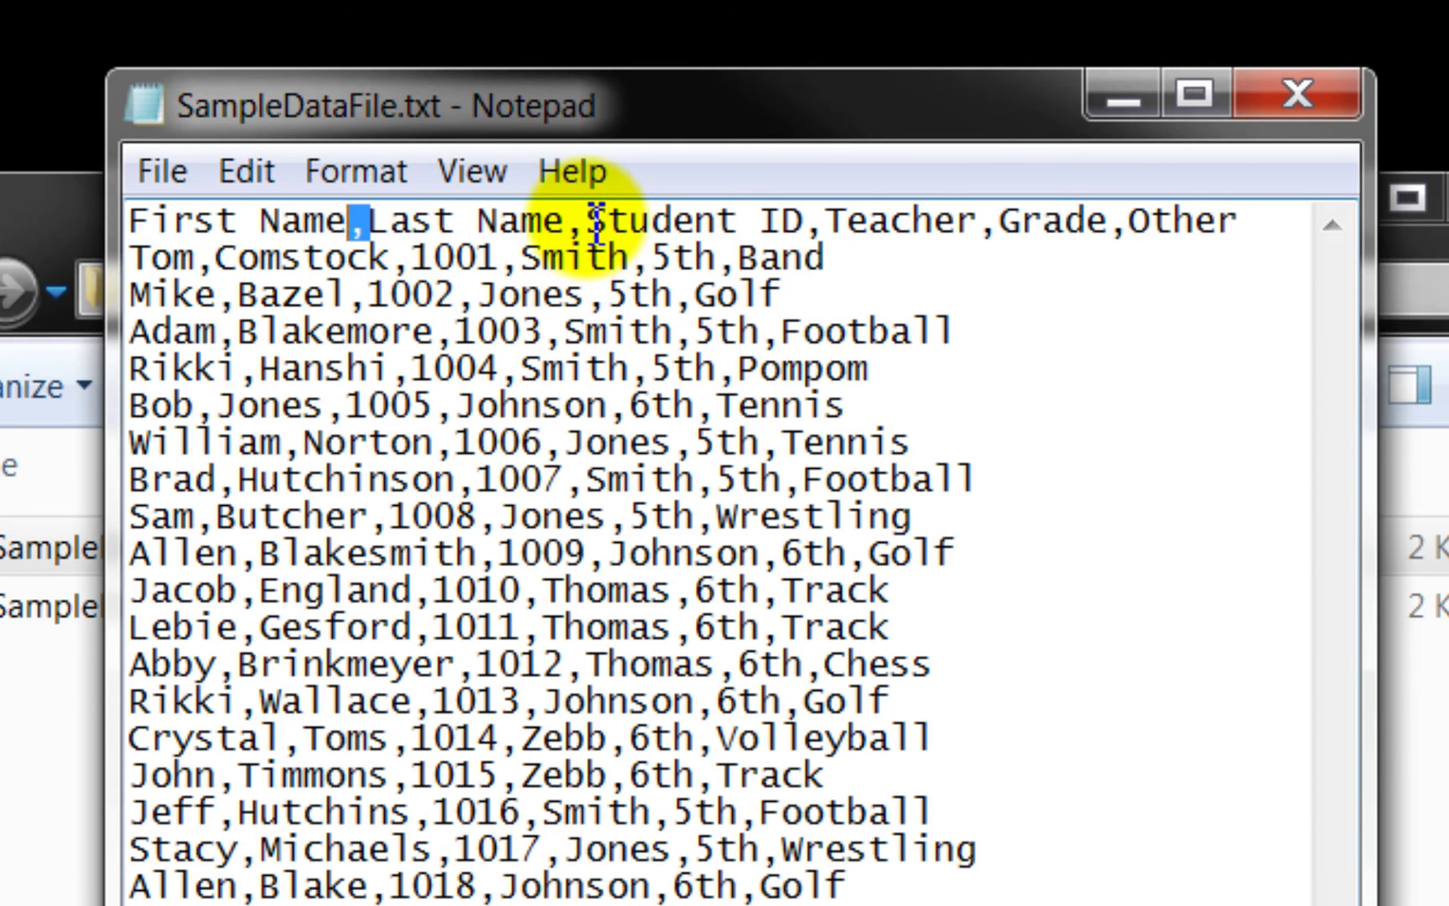
pyautogui.moveTo(589, 223); pyautogui.dragTo(573, 223)
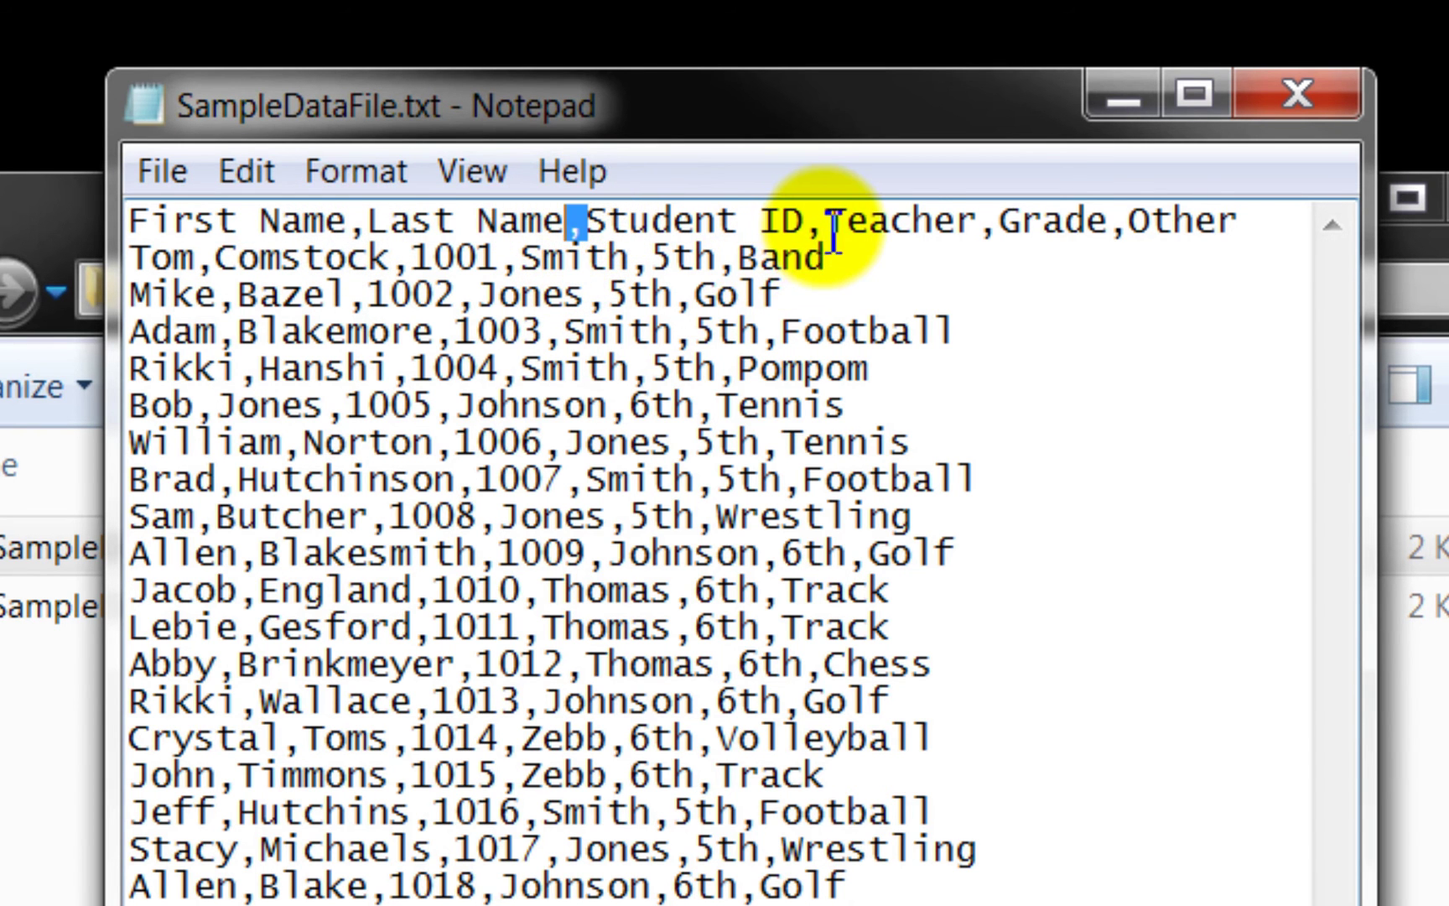
pyautogui.moveTo(829, 223); pyautogui.dragTo(815, 225)
pyautogui.moveTo(1003, 223); pyautogui.dragTo(988, 223)
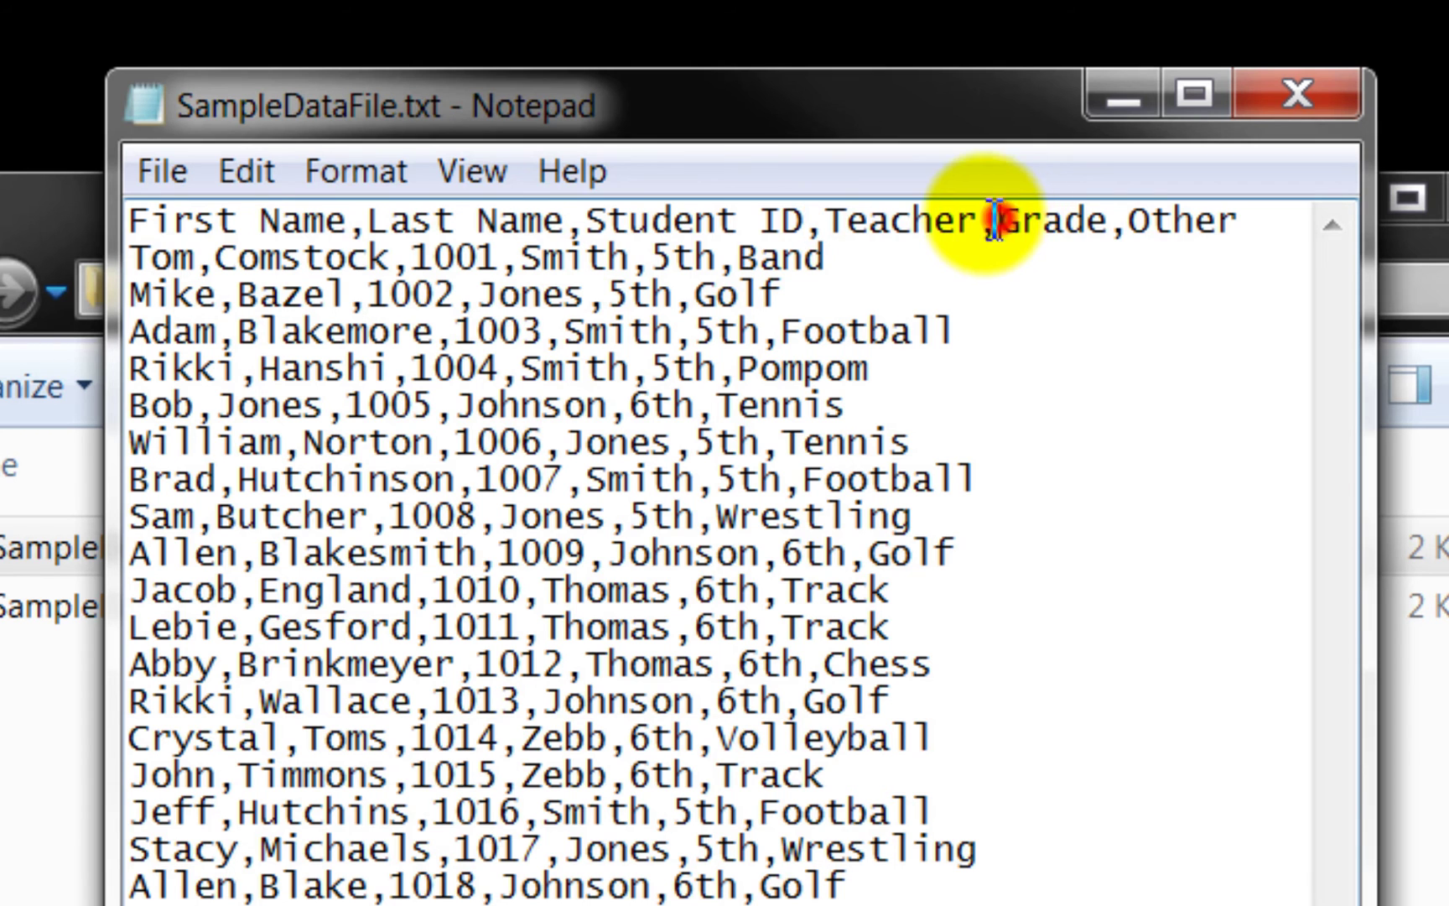
pyautogui.moveTo(1142, 223); pyautogui.dragTo(1119, 223)
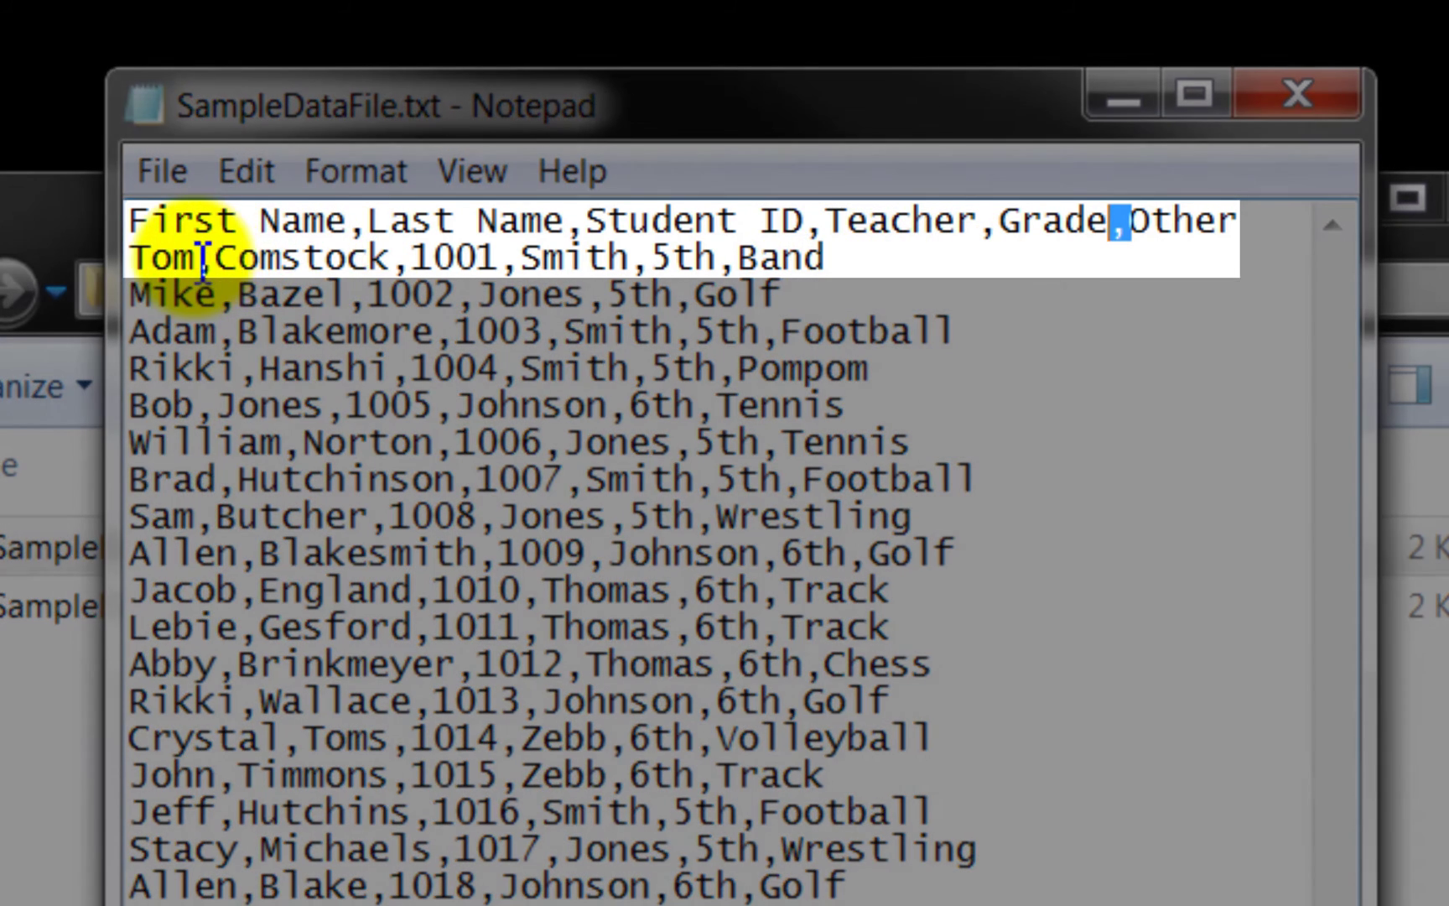
# Step: Highlight Tom and the First Name header with their trailing commas to show the fields
pyautogui.moveTo(198, 257); pyautogui.dragTo(130, 257)
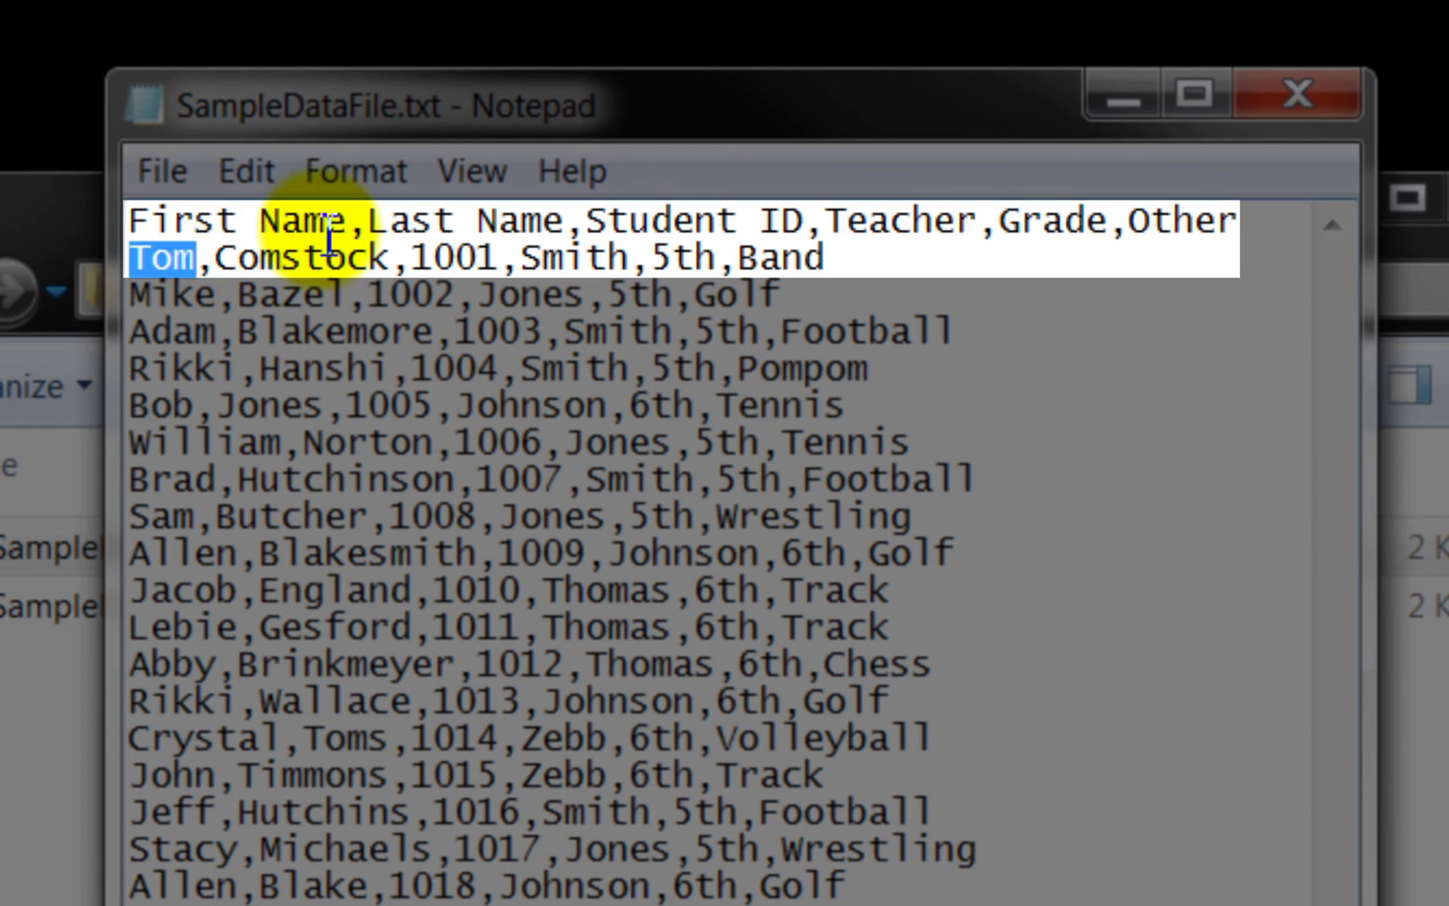
pyautogui.moveTo(348, 220); pyautogui.dragTo(130, 220)
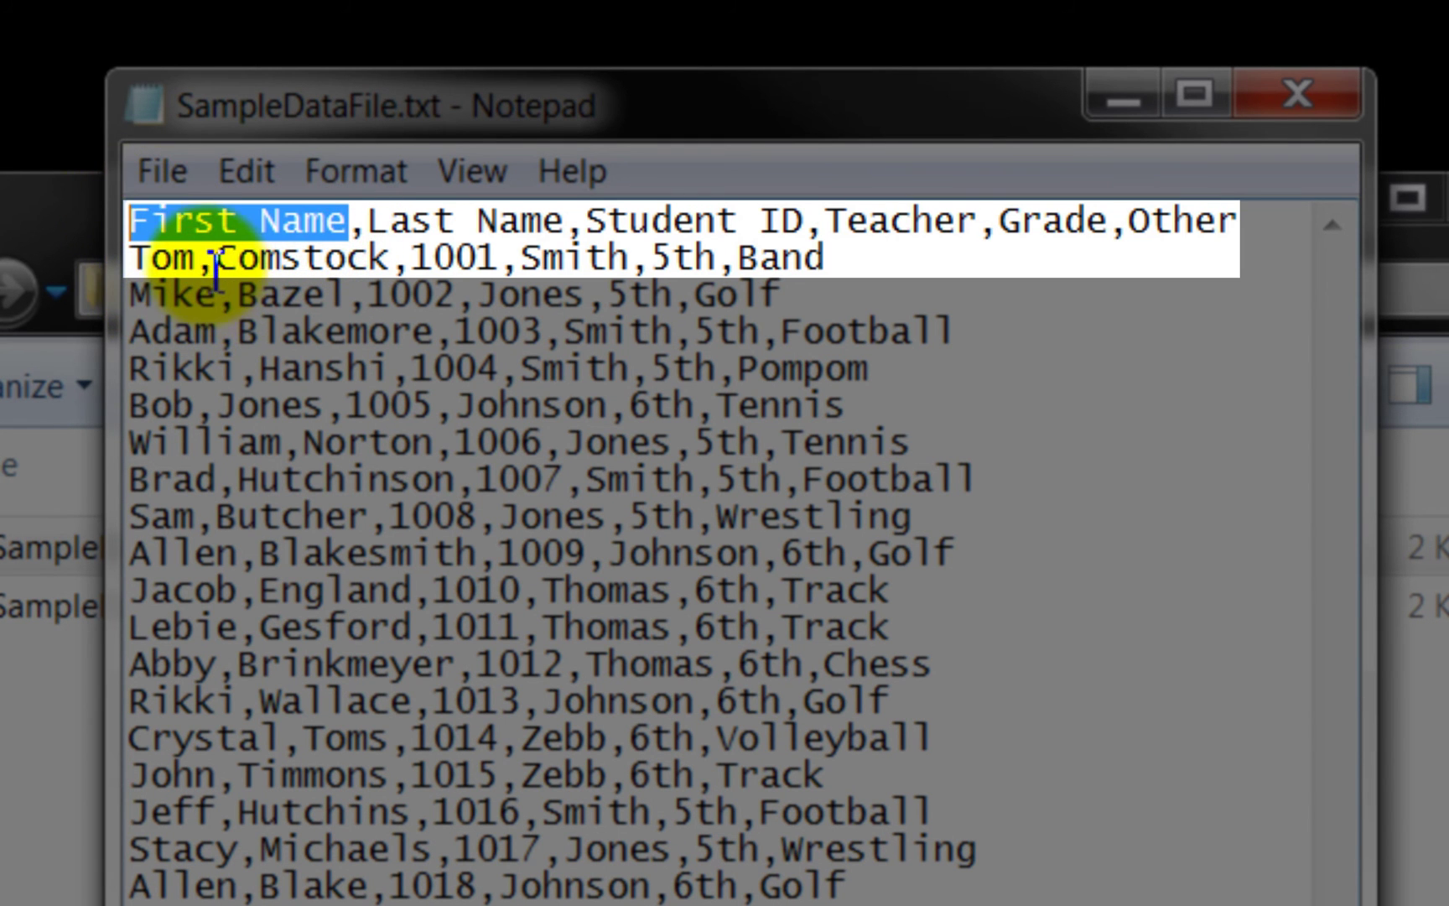
pyautogui.moveTo(198, 258); pyautogui.dragTo(217, 258)
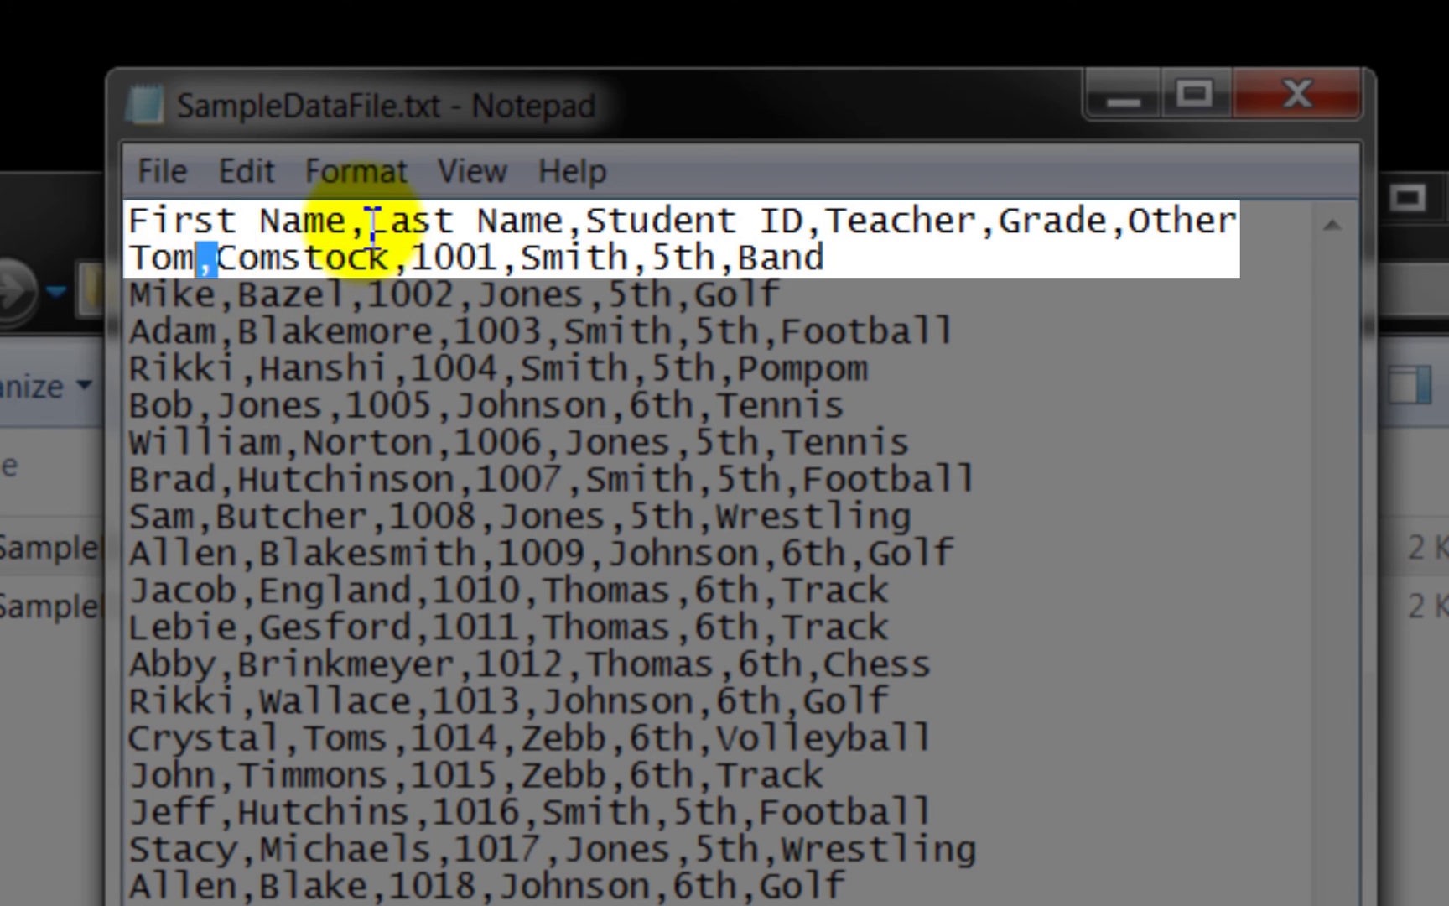
pyautogui.moveTo(373, 222); pyautogui.dragTo(216, 257)
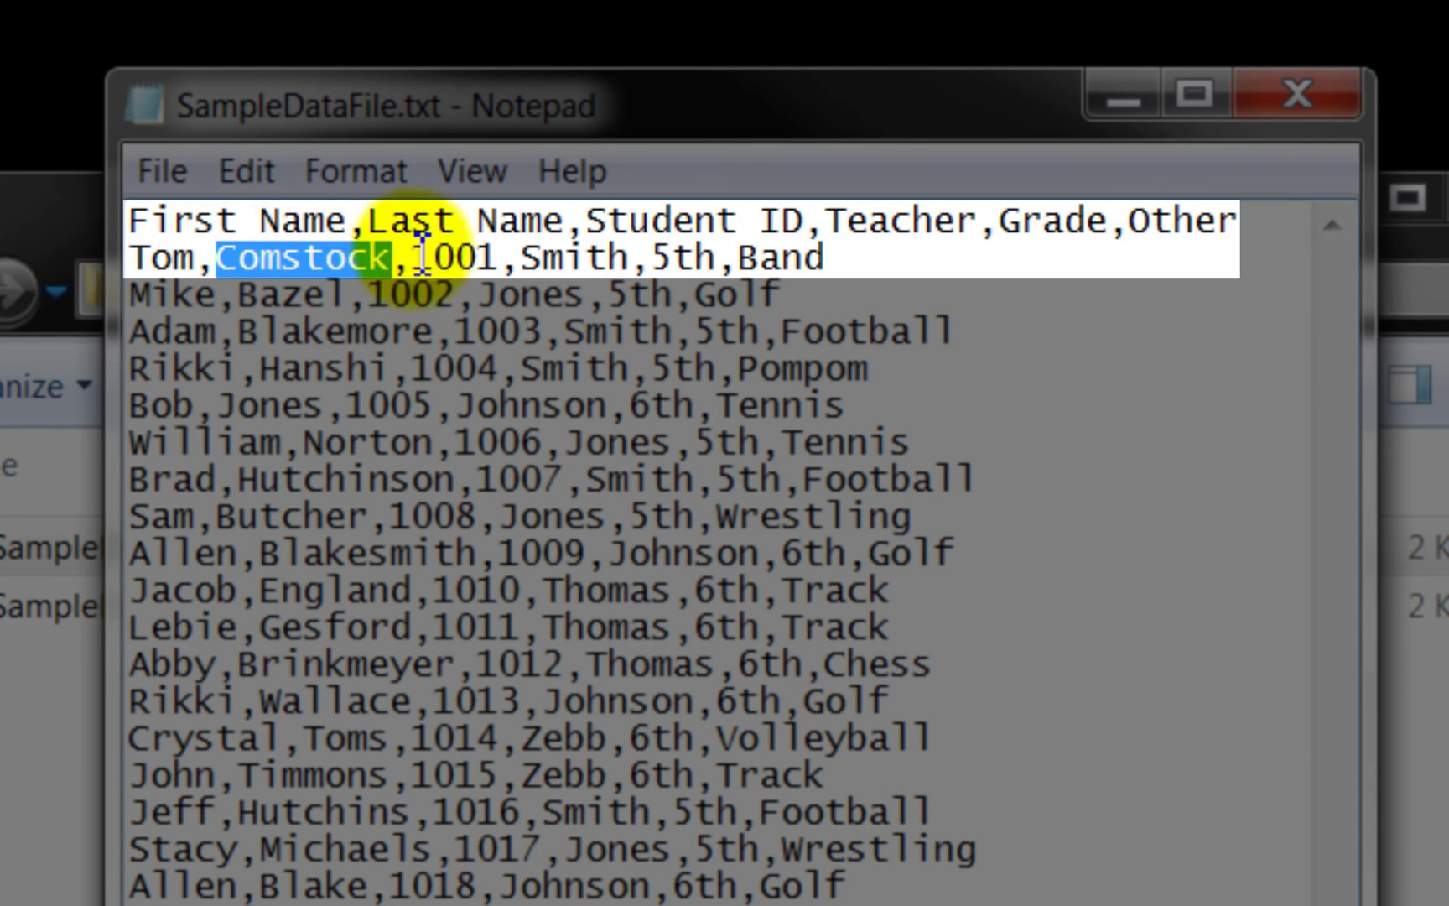
# Step: Highlight the Last Name header and its comma, then close Notepad without changes
pyautogui.moveTo(564, 220)
pyautogui.mouseDown()
pyautogui.moveTo(369, 220)
pyautogui.moveTo(390, 258)
pyautogui.mouseUp()
pyautogui.moveTo(578, 219); pyautogui.dragTo(563, 222)
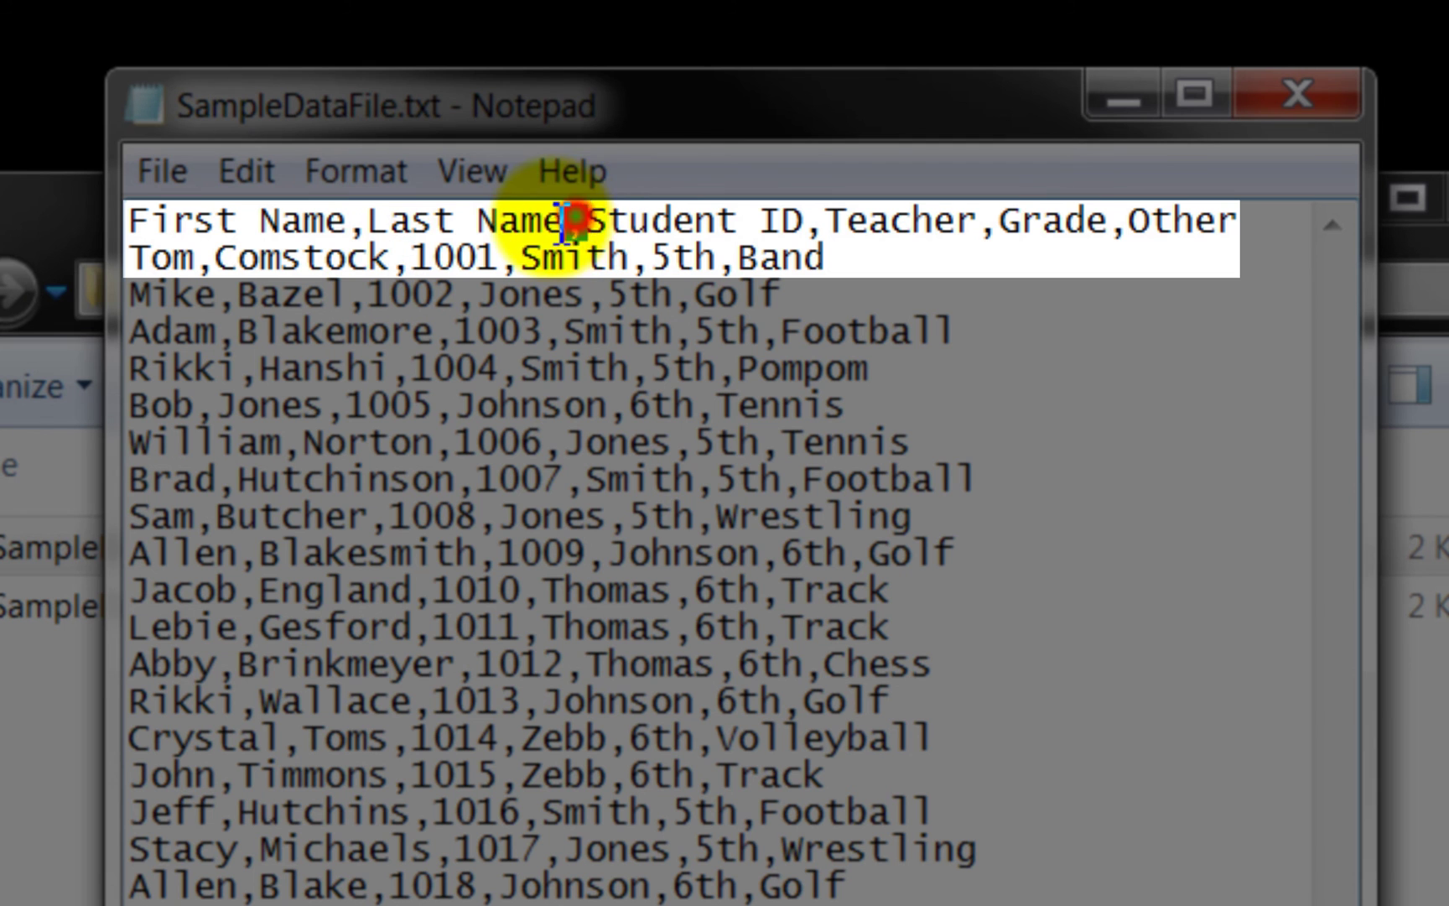
pyautogui.doubleClick(587, 222)
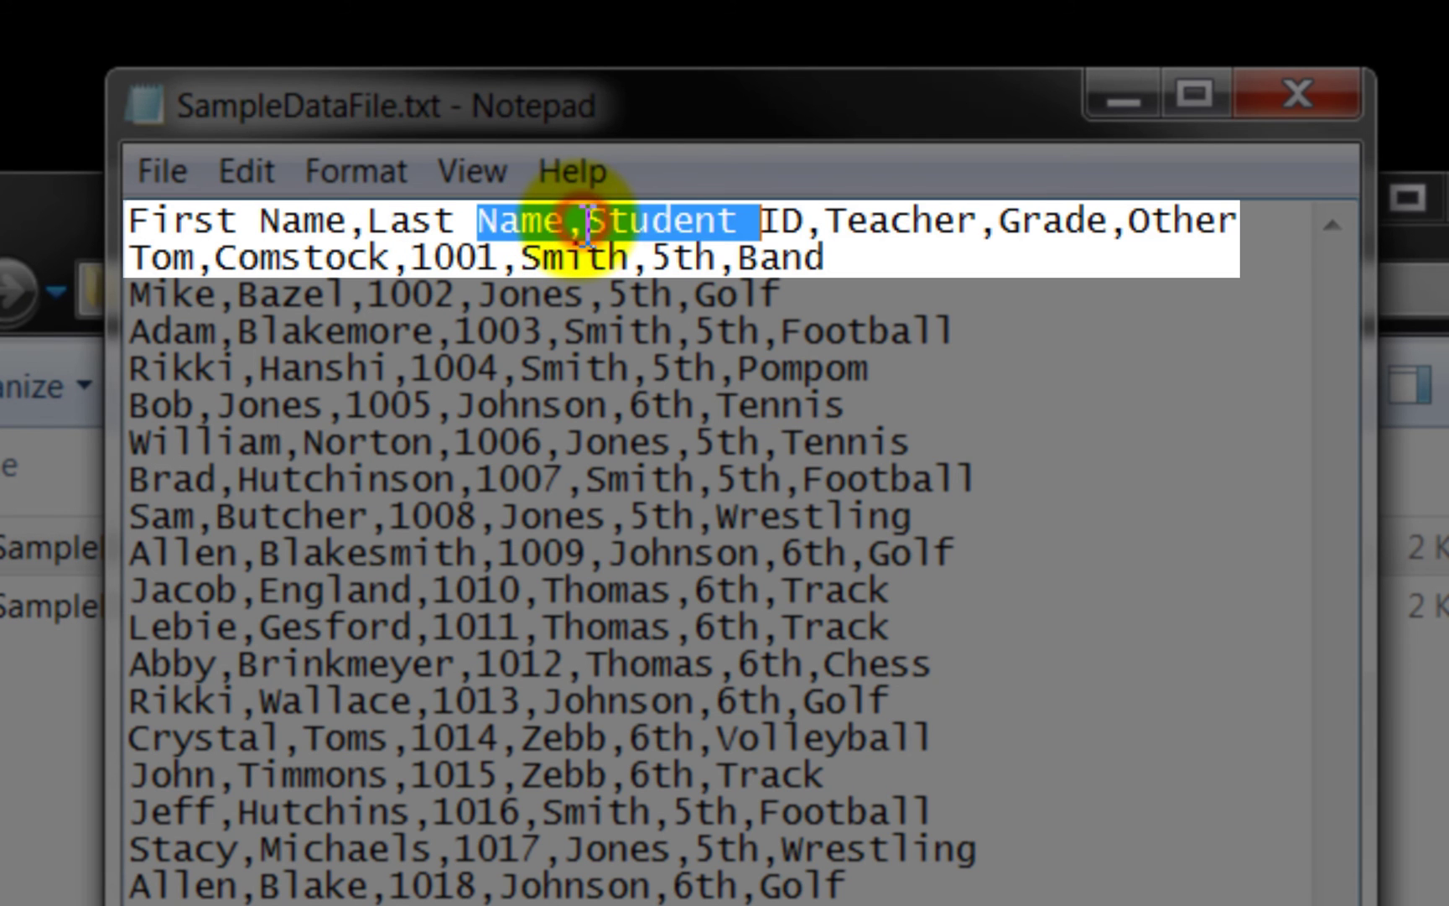
pyautogui.moveTo(565, 221); pyautogui.dragTo(581, 225)
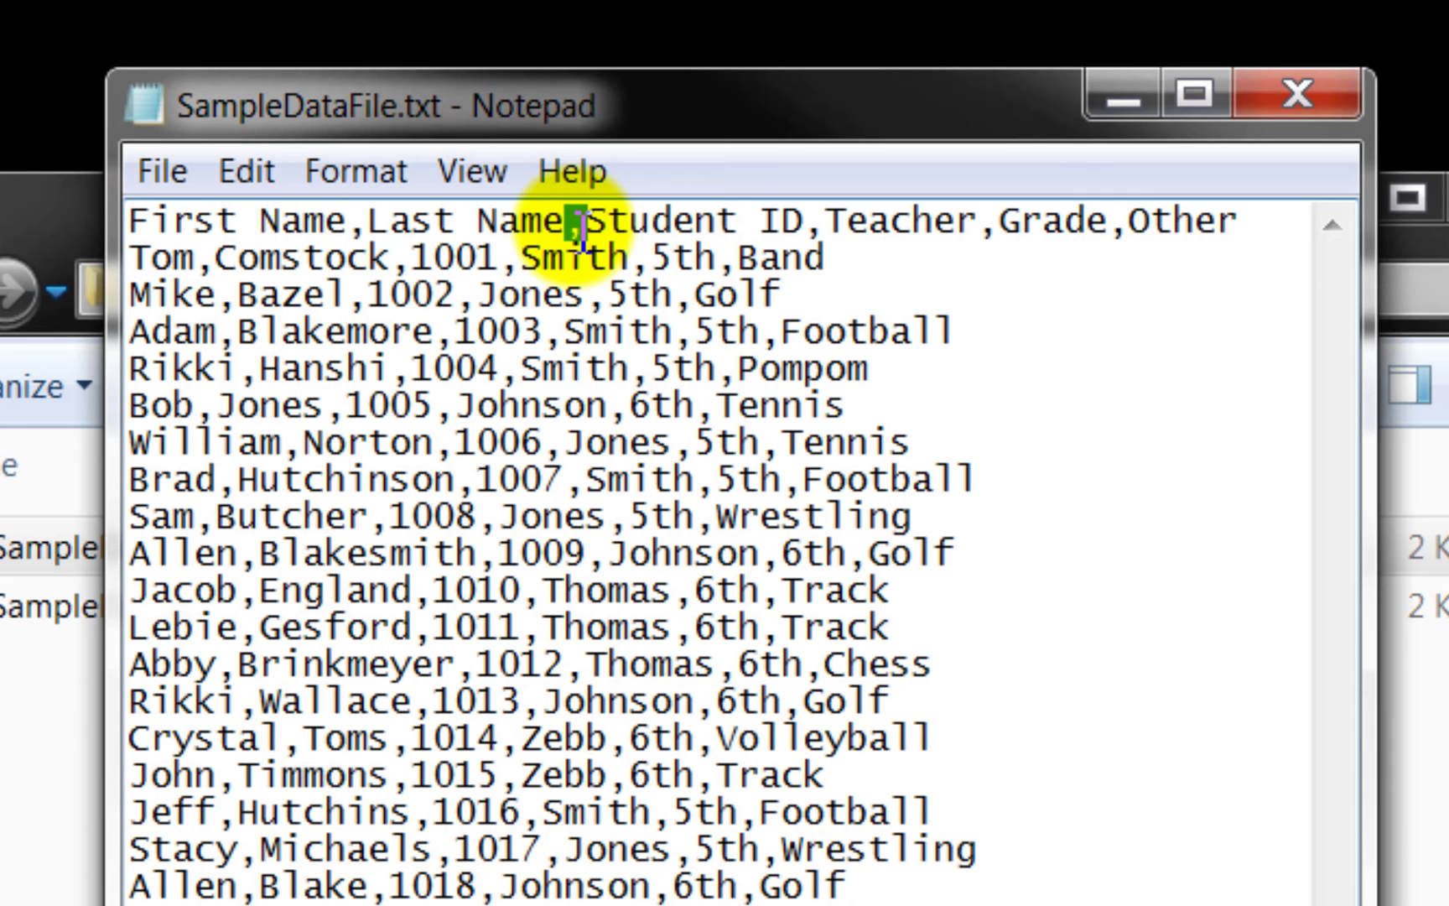
pyautogui.click(1316, 98)
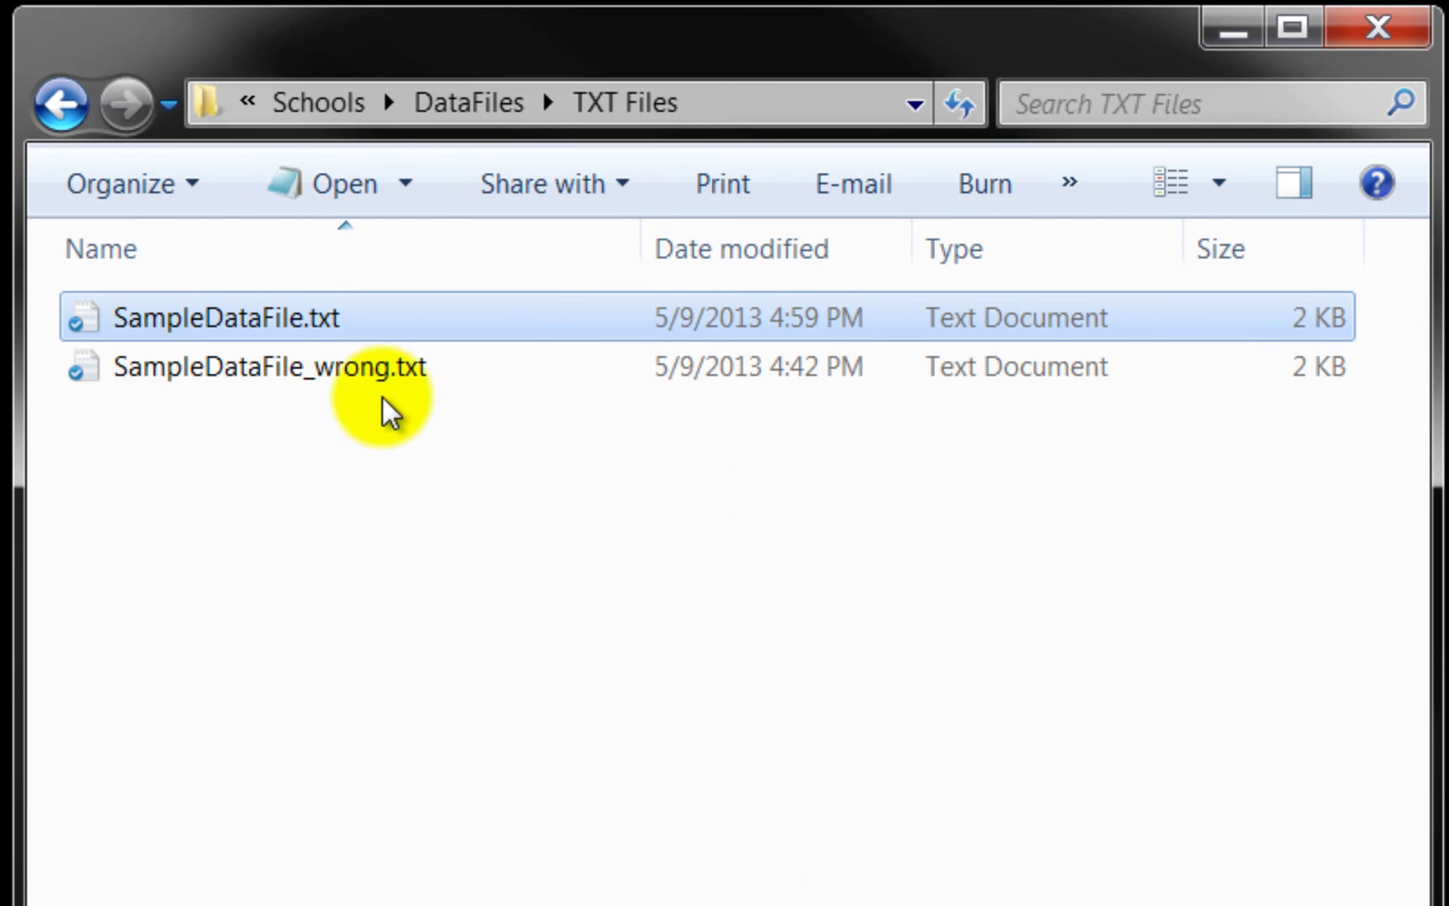
# Step: Open SampleDataFile_wrong.txt in Notepad and highlight Comstock on the Tom row
pyautogui.doubleClick(365, 382)
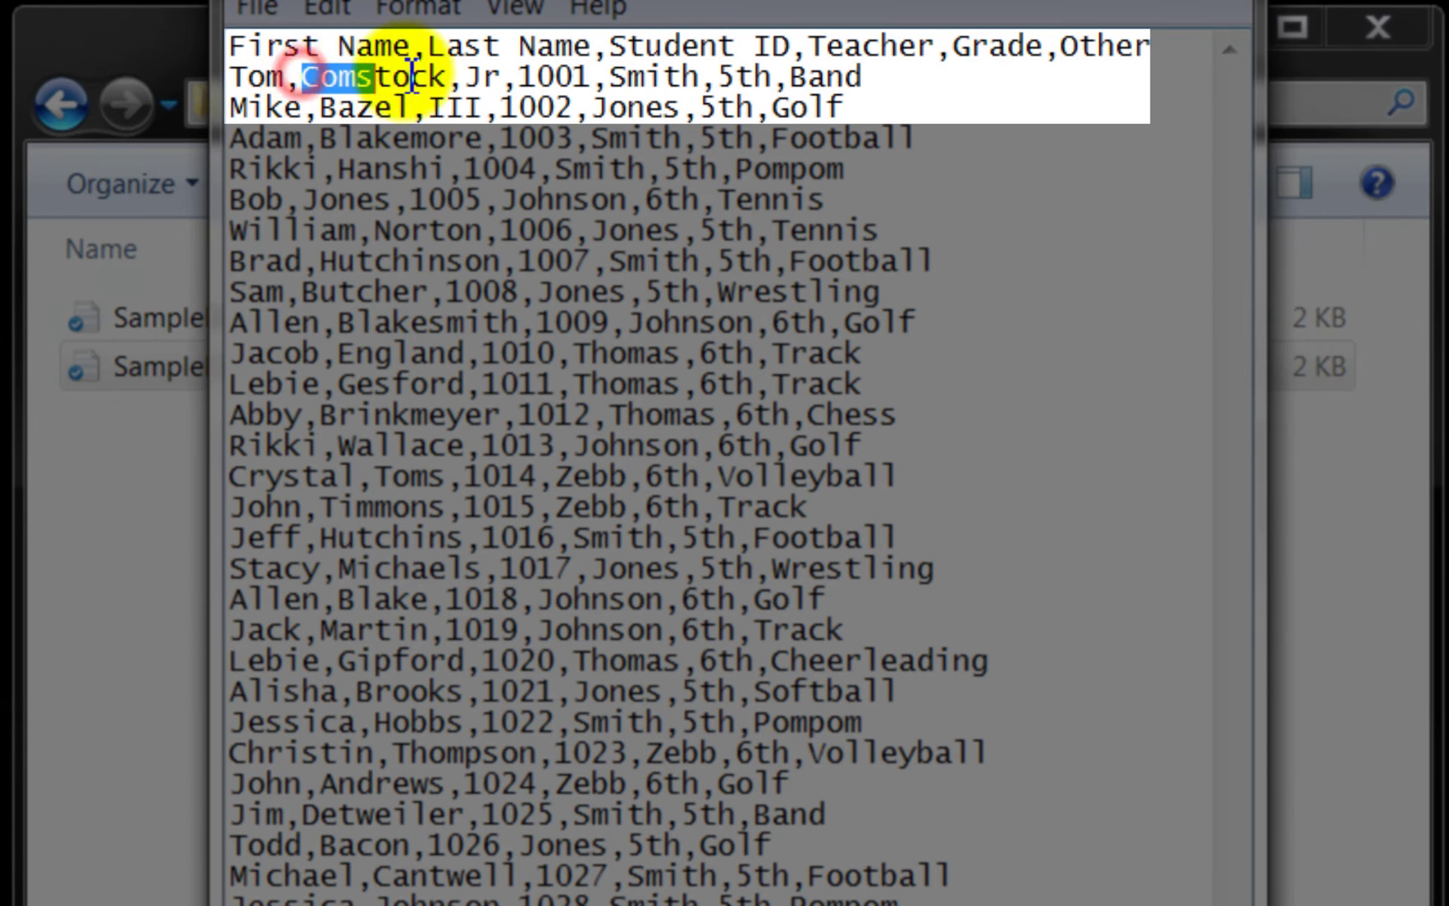
pyautogui.moveTo(302, 76); pyautogui.dragTo(503, 77)
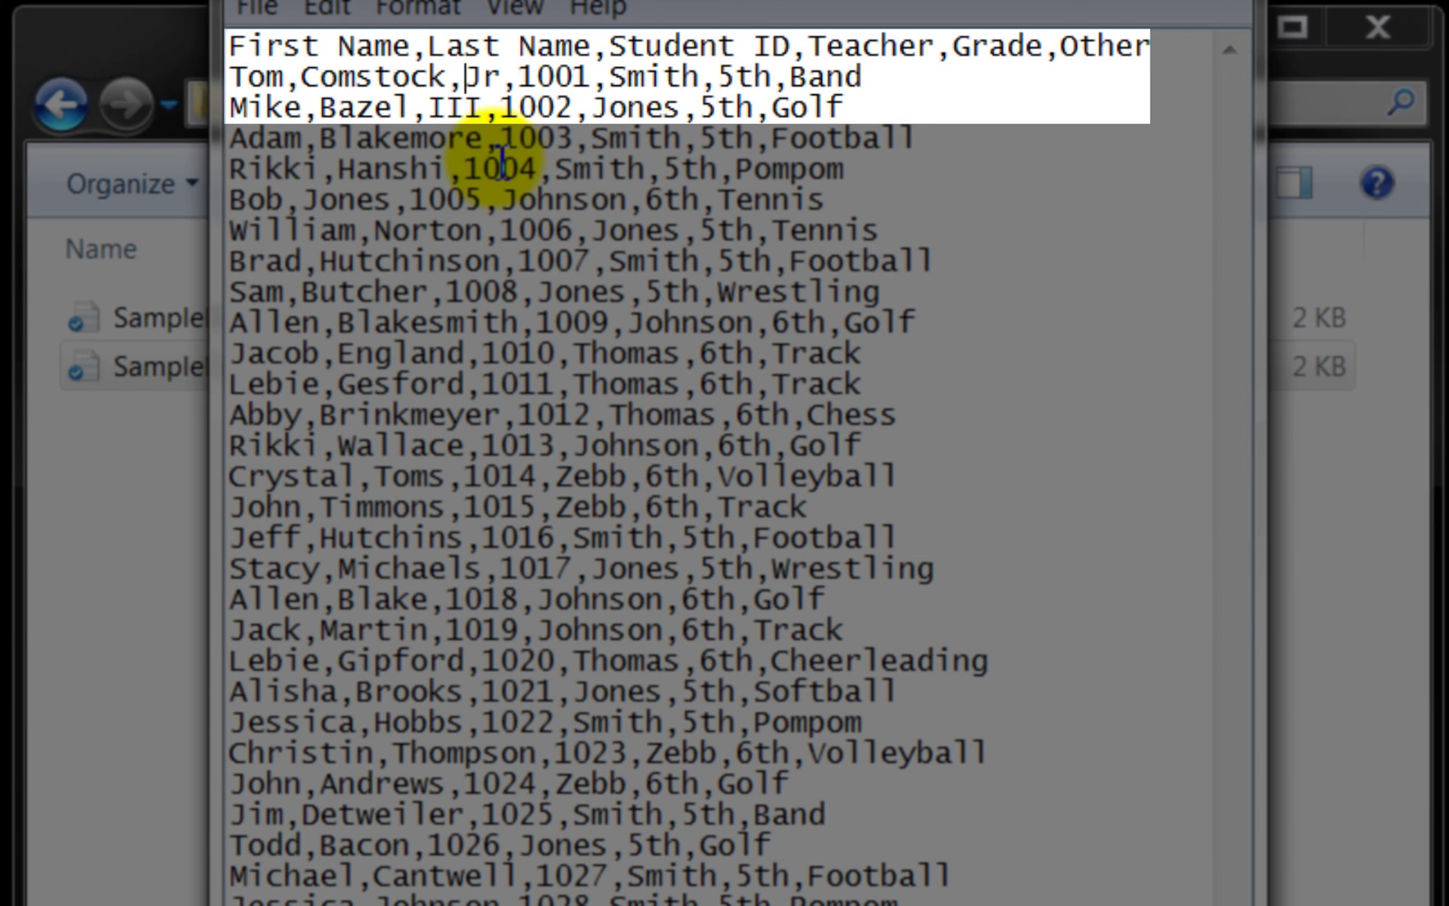
# Step: Delete the extra commas before Jr and III, then save SampleDataFile_wrong.txt
pyautogui.press('BackSpace')
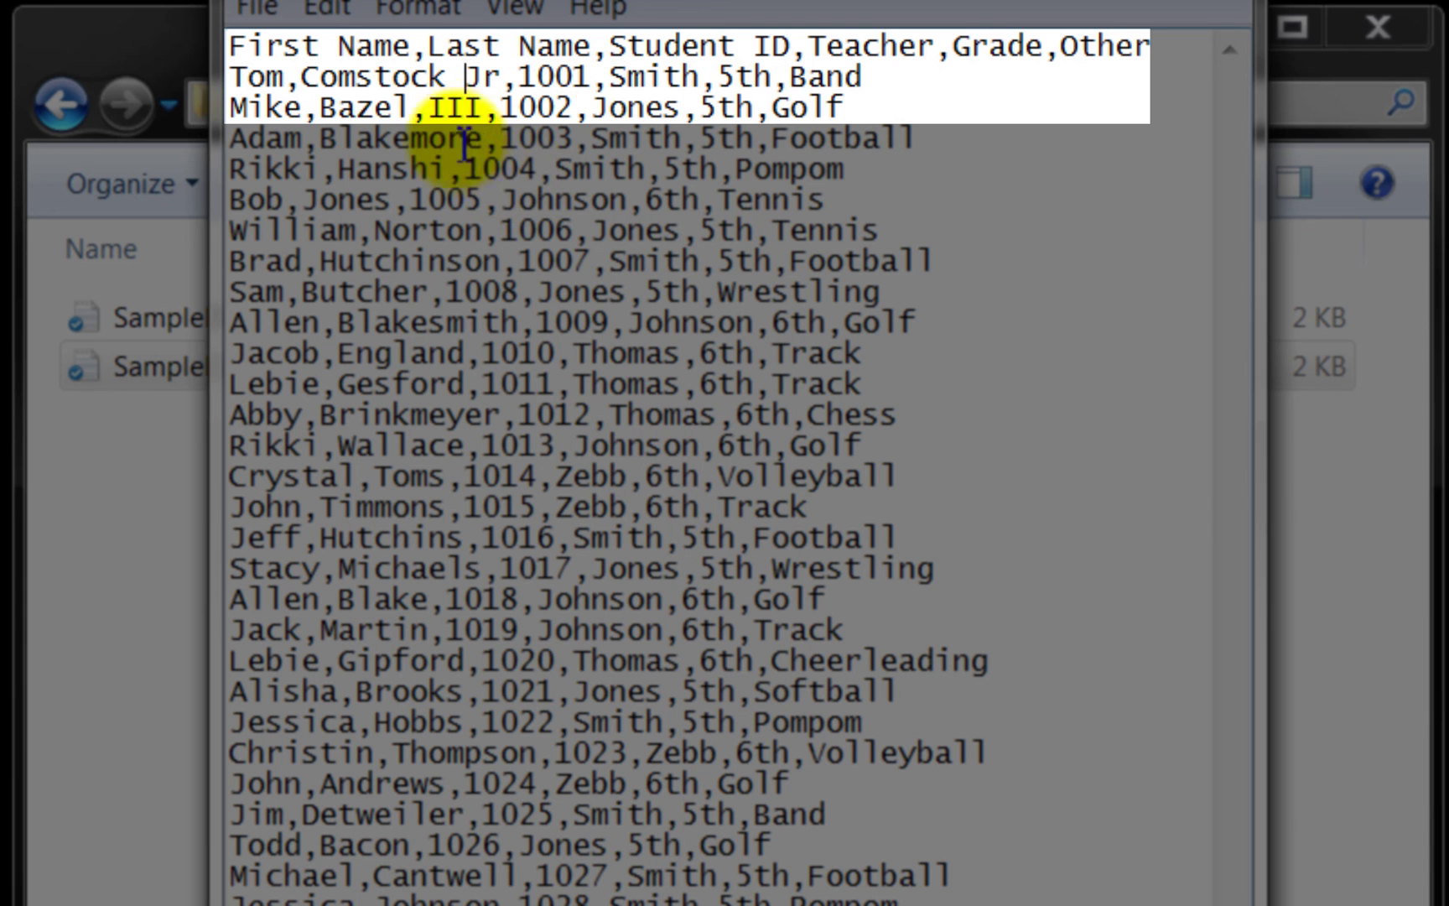
pyautogui.click(428, 106)
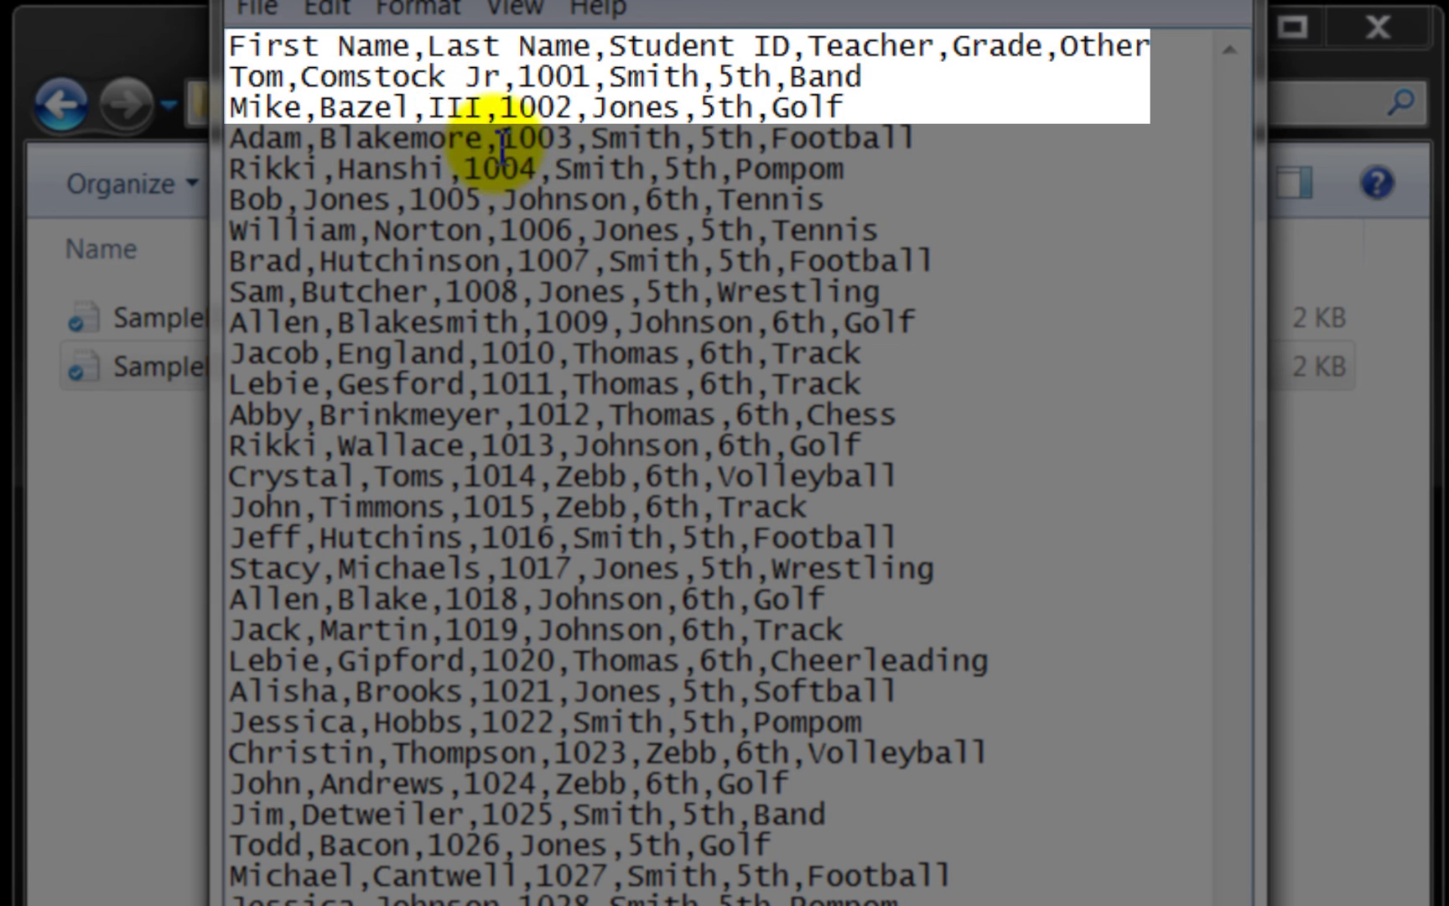
pyautogui.press('BackSpace')
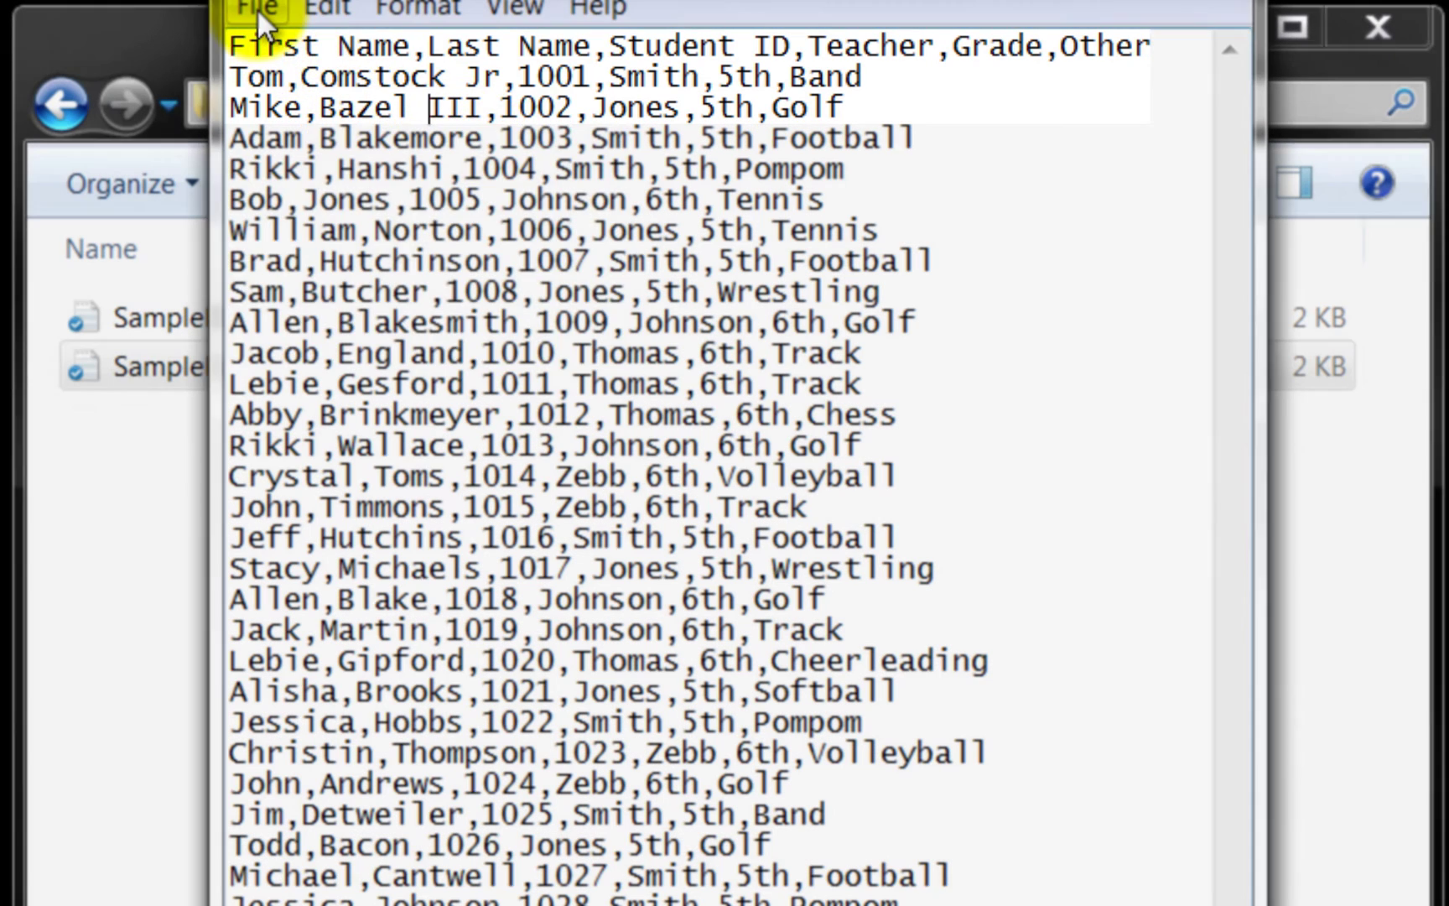
pyautogui.click(256, 9)
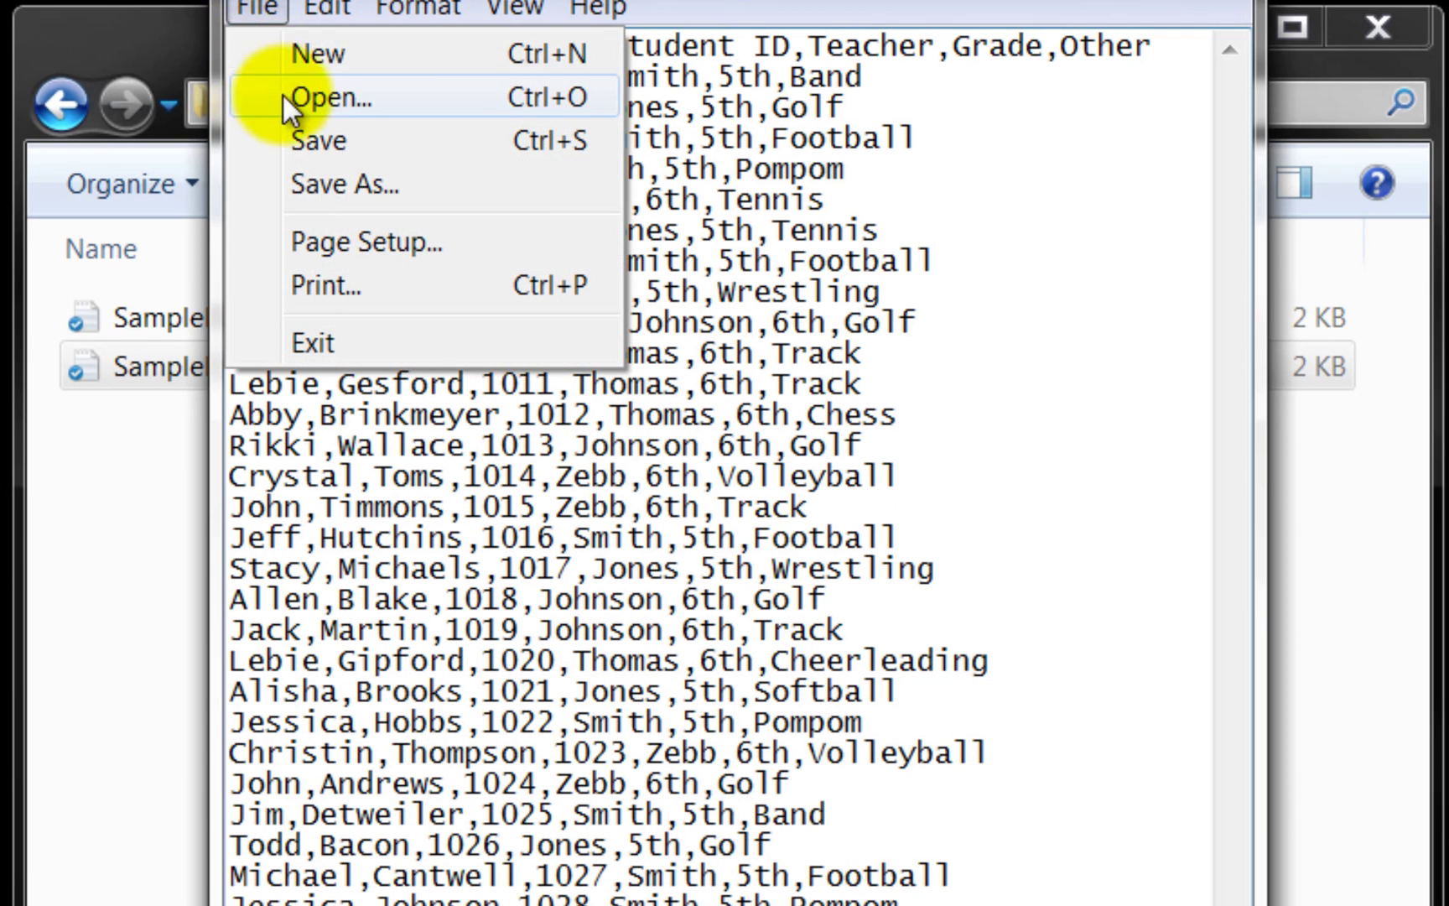
pyautogui.click(311, 143)
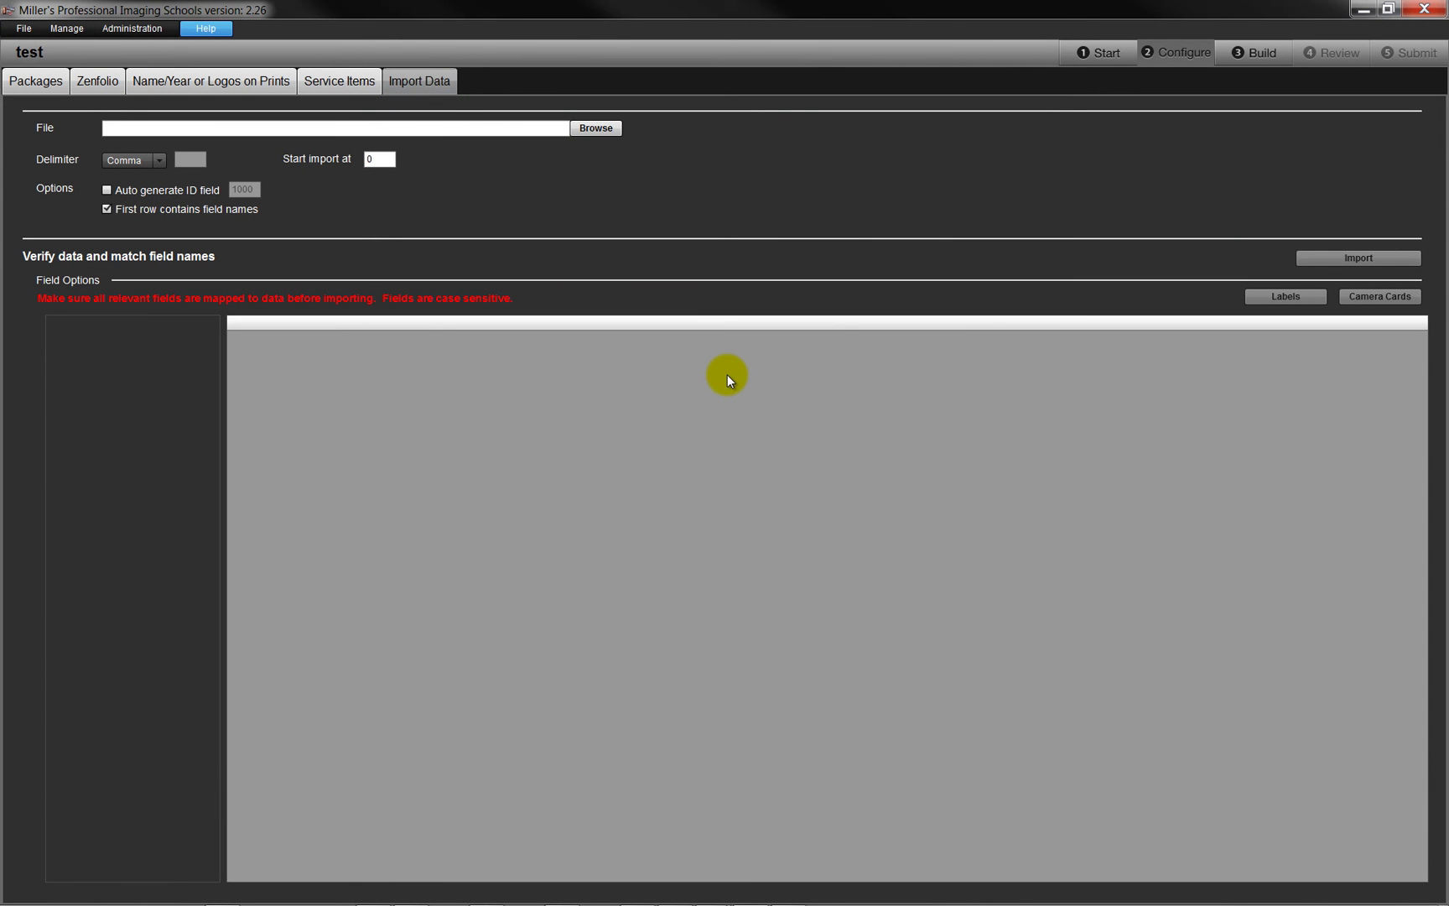
# Step: Browse to SampleDataFile_wrong.txt on the Import Data tab and load it into the preview
pyautogui.click(600, 130)
pyautogui.click(630, 368)
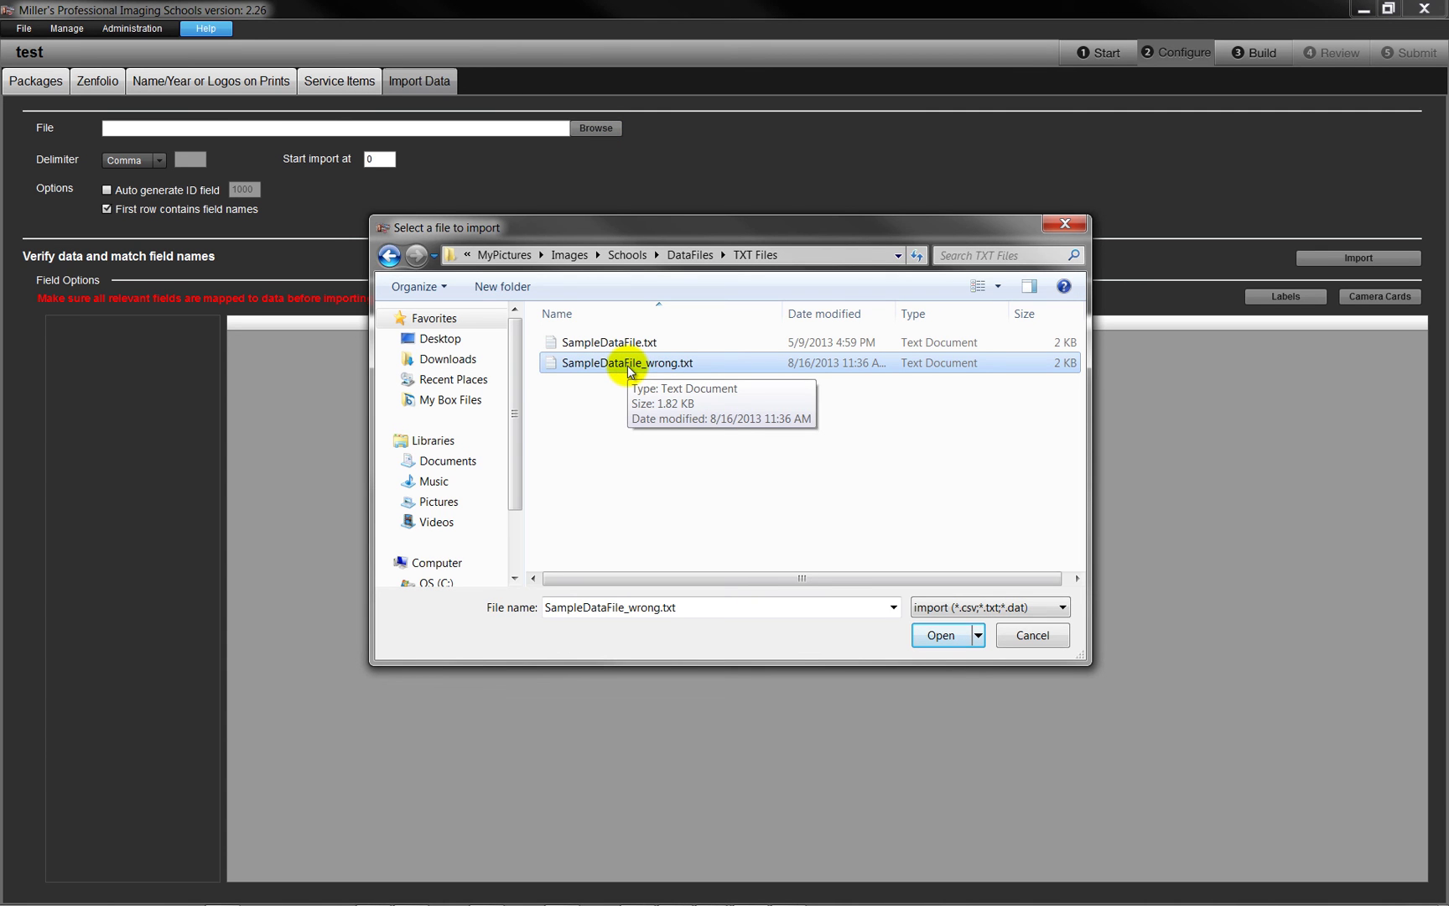
pyautogui.click(943, 636)
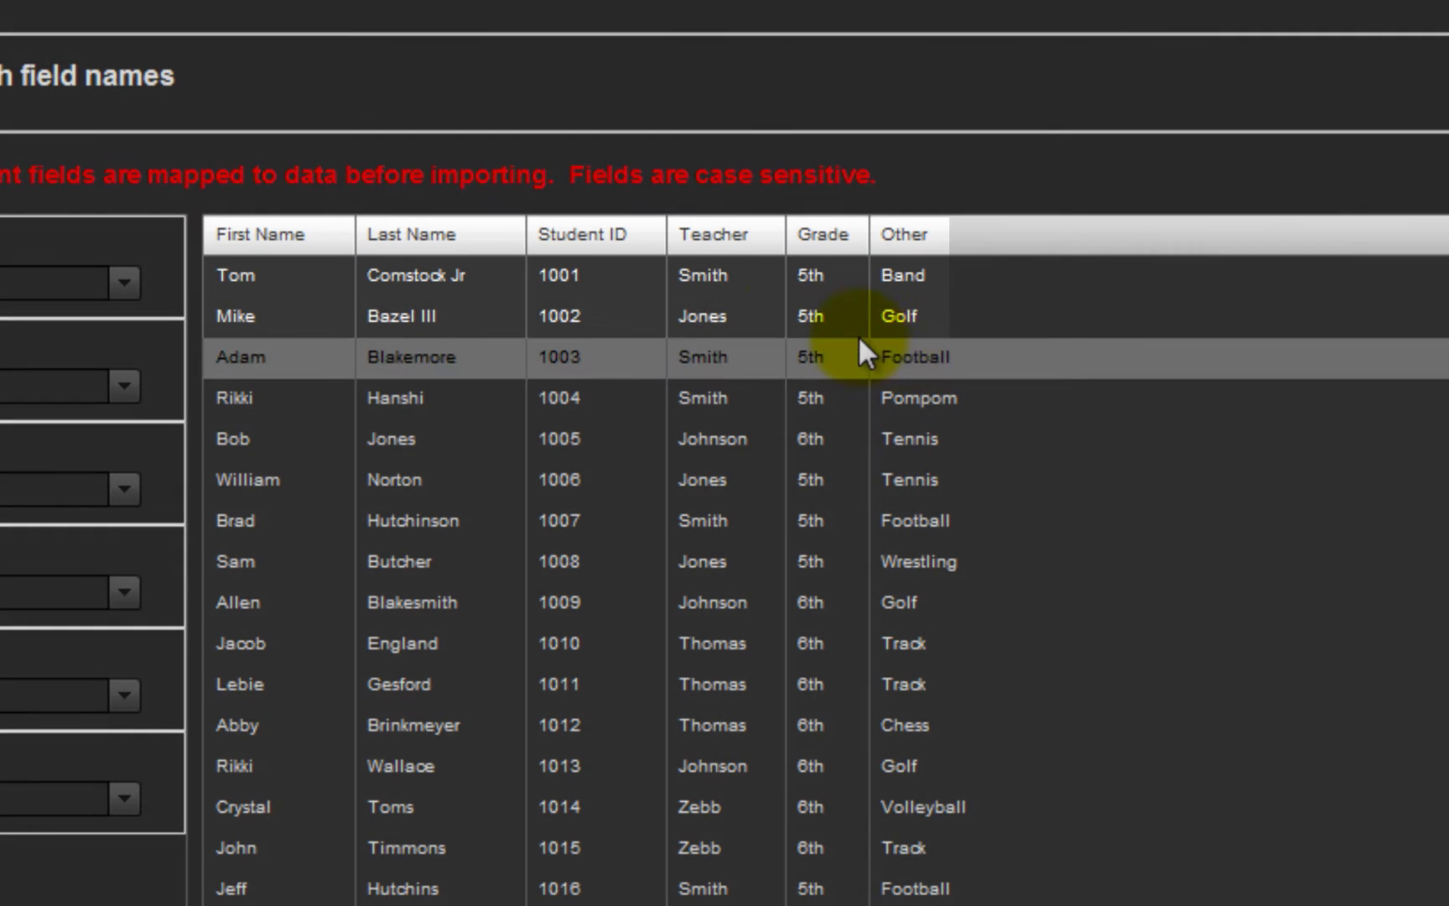